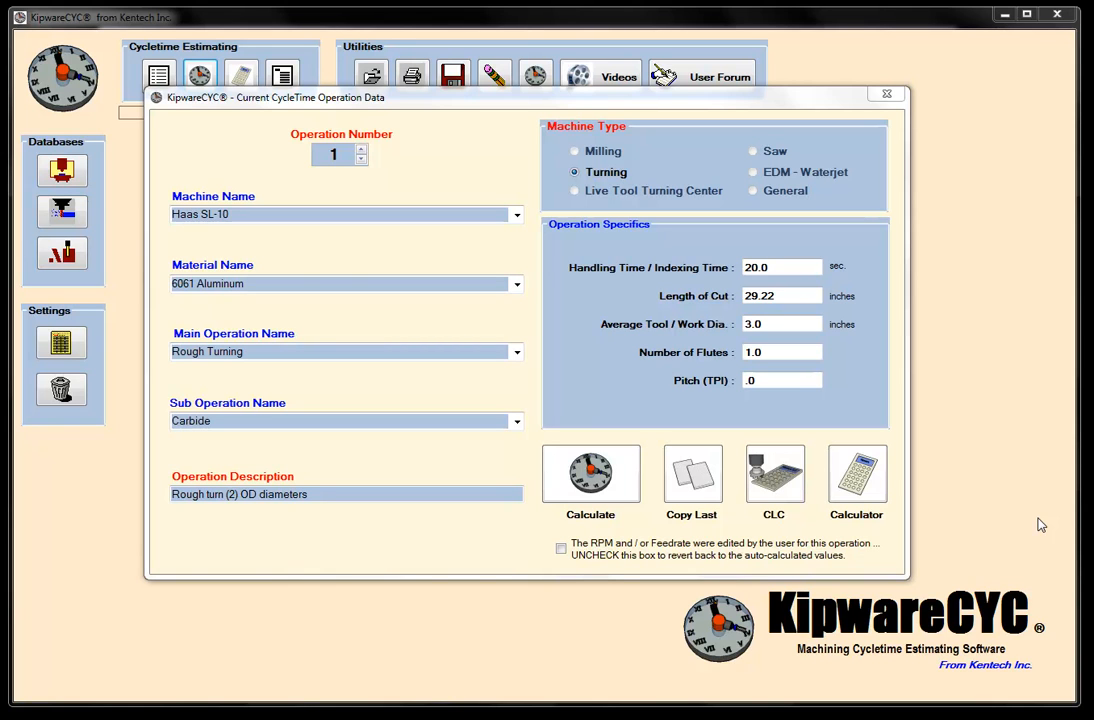
- Add operation 2 to the estimate and copy the machine and material from the previous operation
left_click(362, 151)
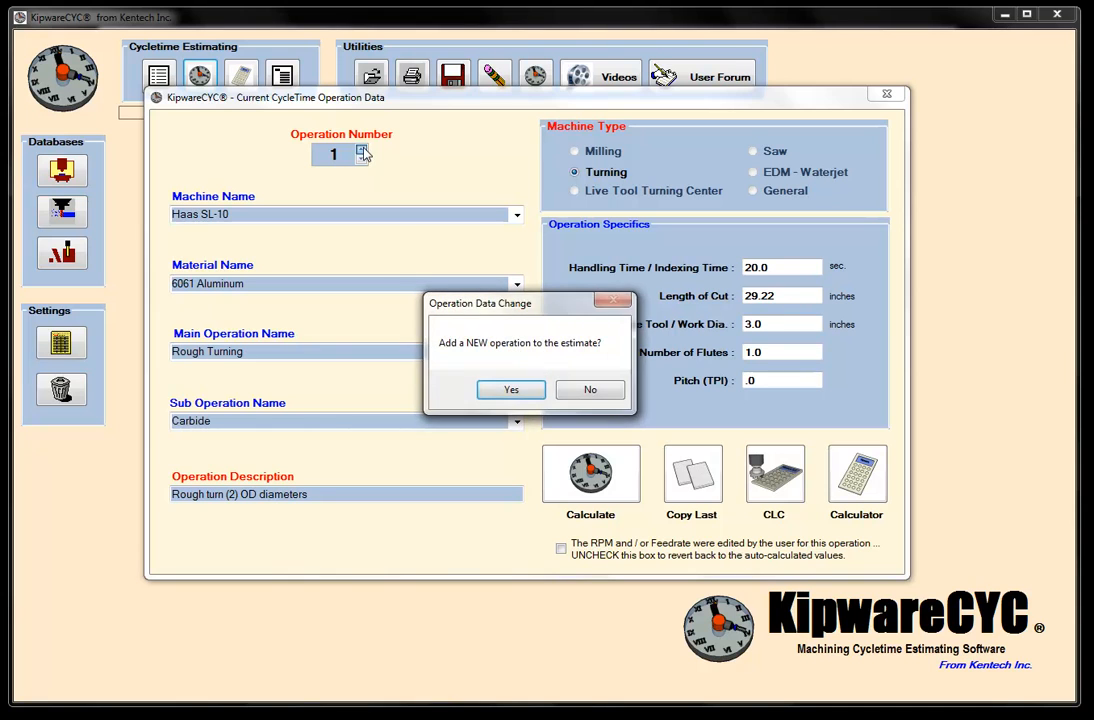
left_click(496, 390)
left_click(692, 473)
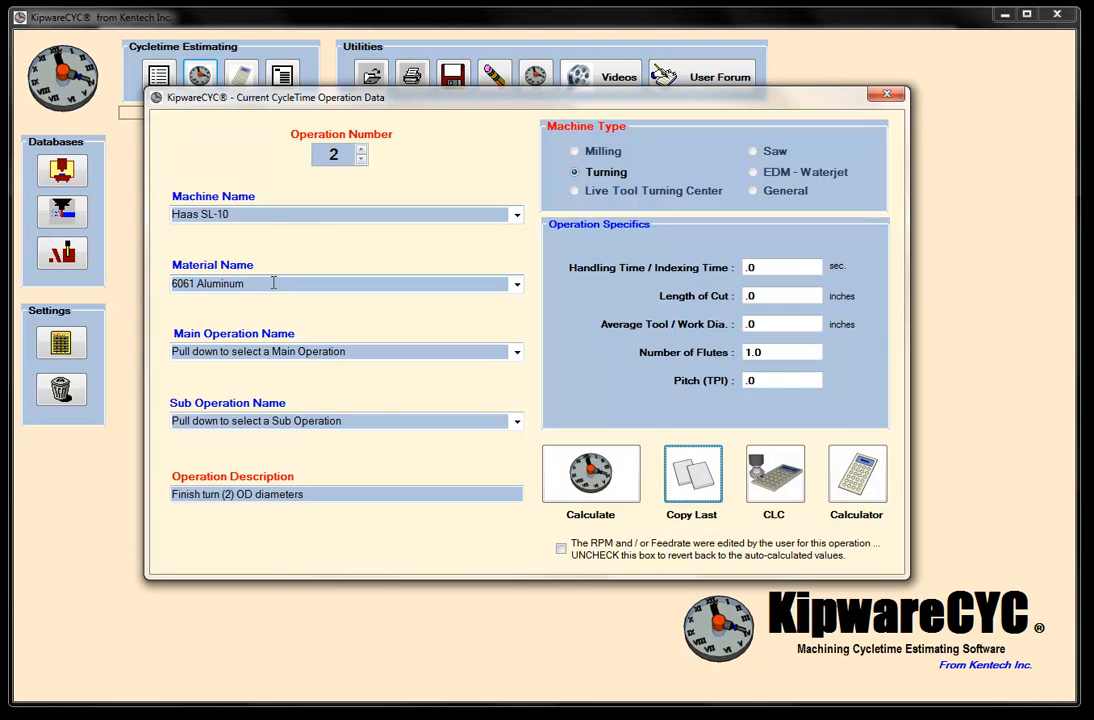
- Set operation 2's main operation to Finish Turning and its sub operation to Carbide
left_click(516, 352)
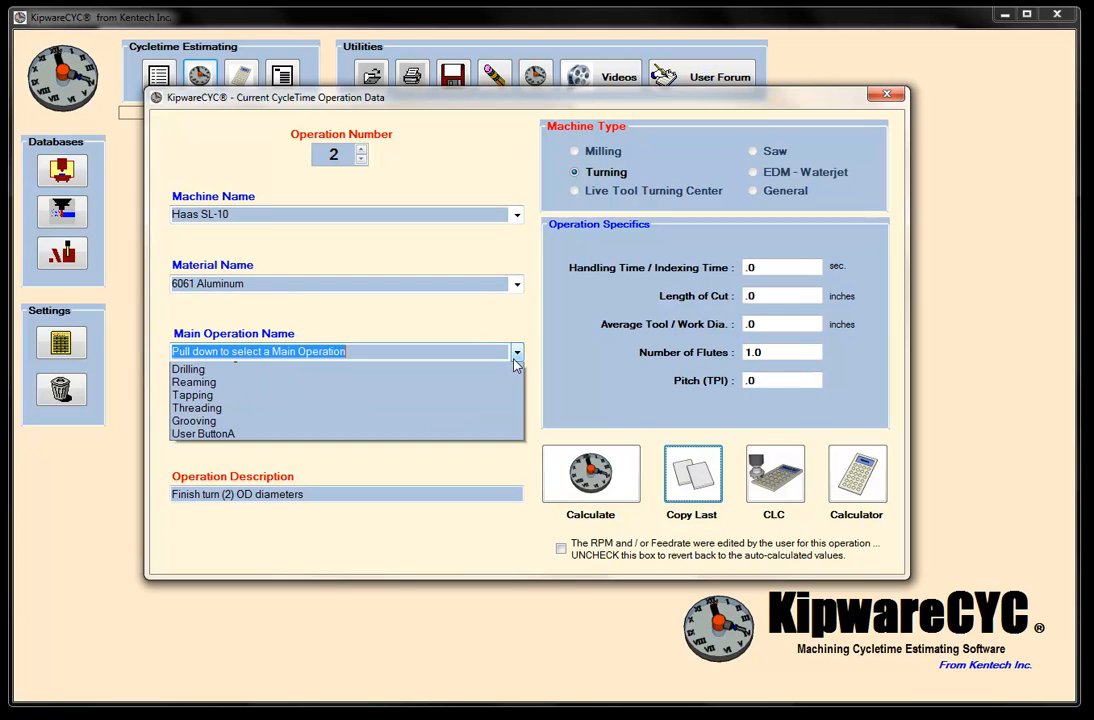
left_click(238, 385)
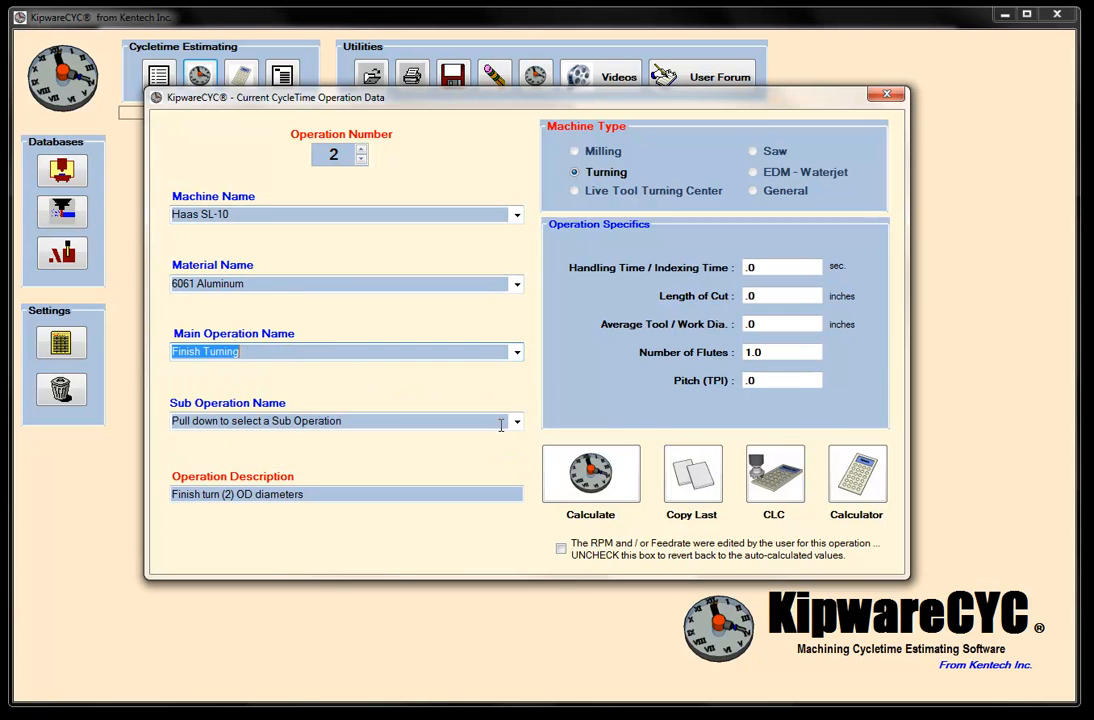
left_click(517, 421)
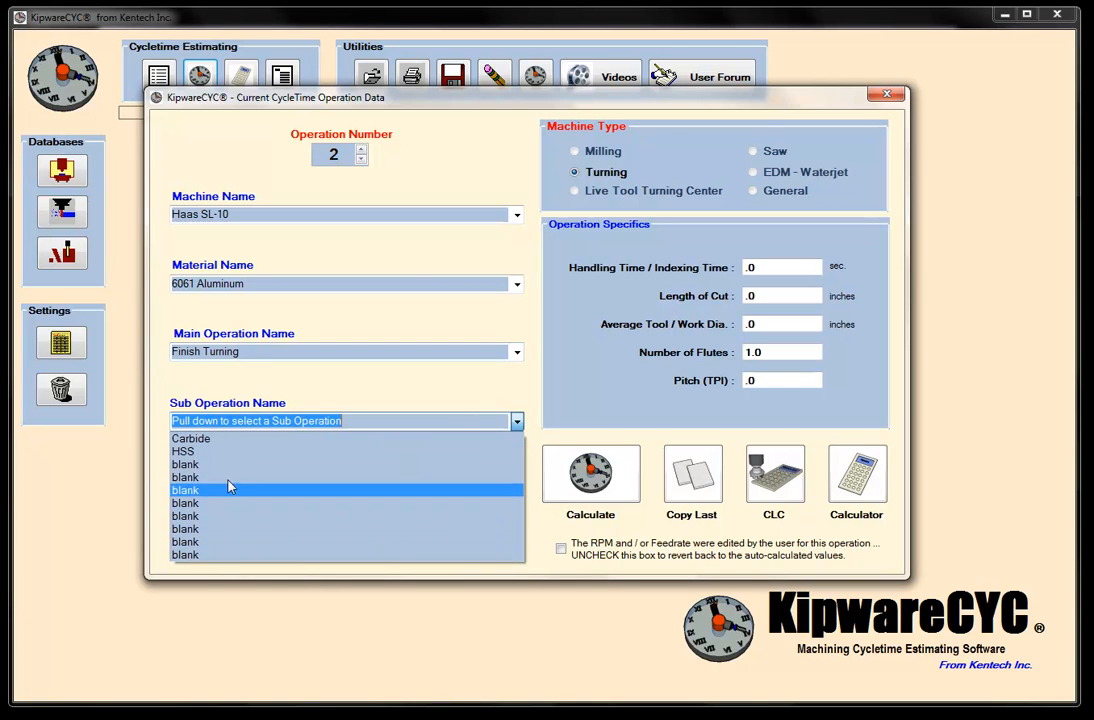
left_click(215, 440)
left_click(321, 499)
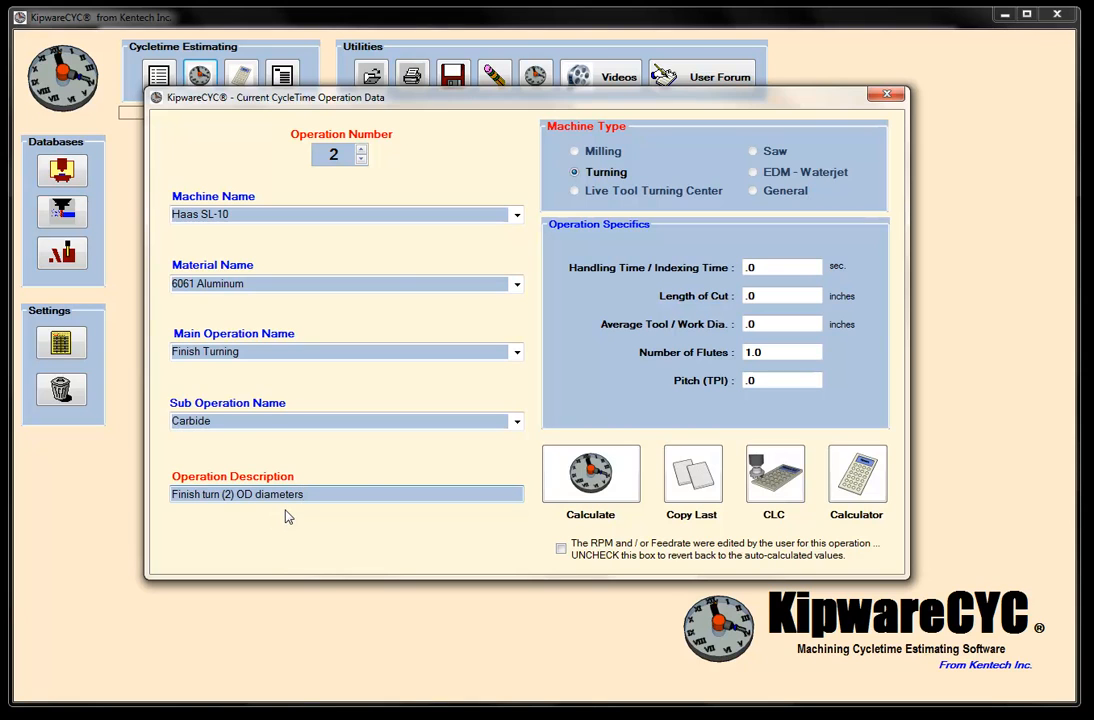
- Switch to the Cut Length Calculator and load the saved Rough_Turn operation
left_click(764, 267)
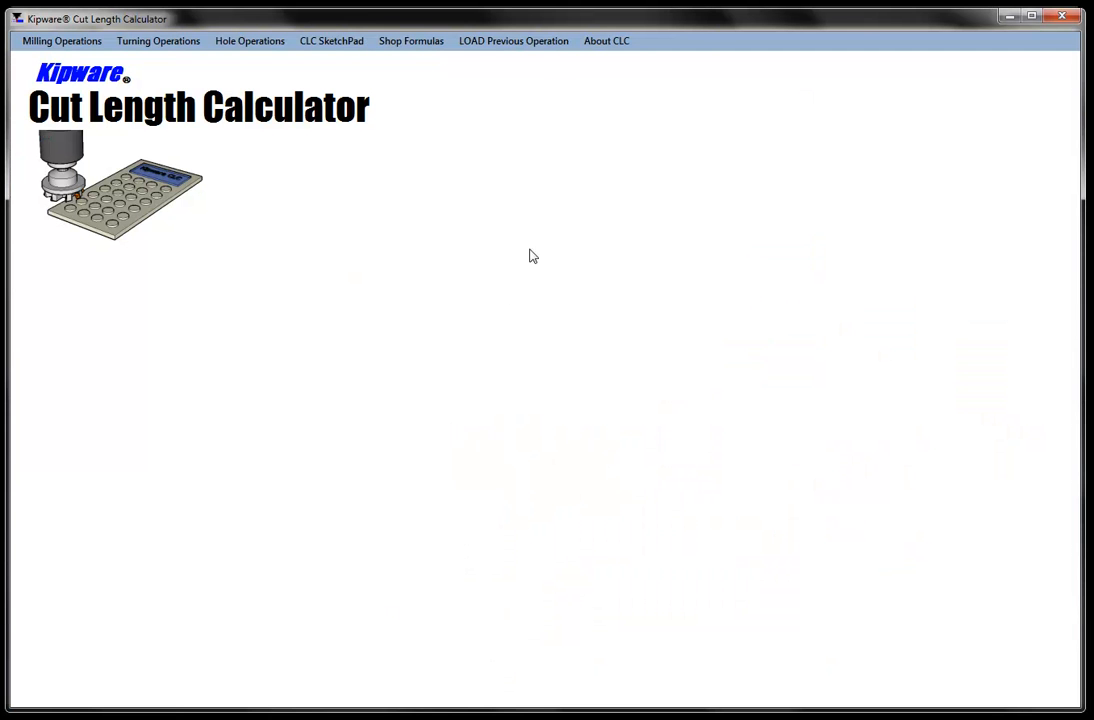
left_click(541, 47)
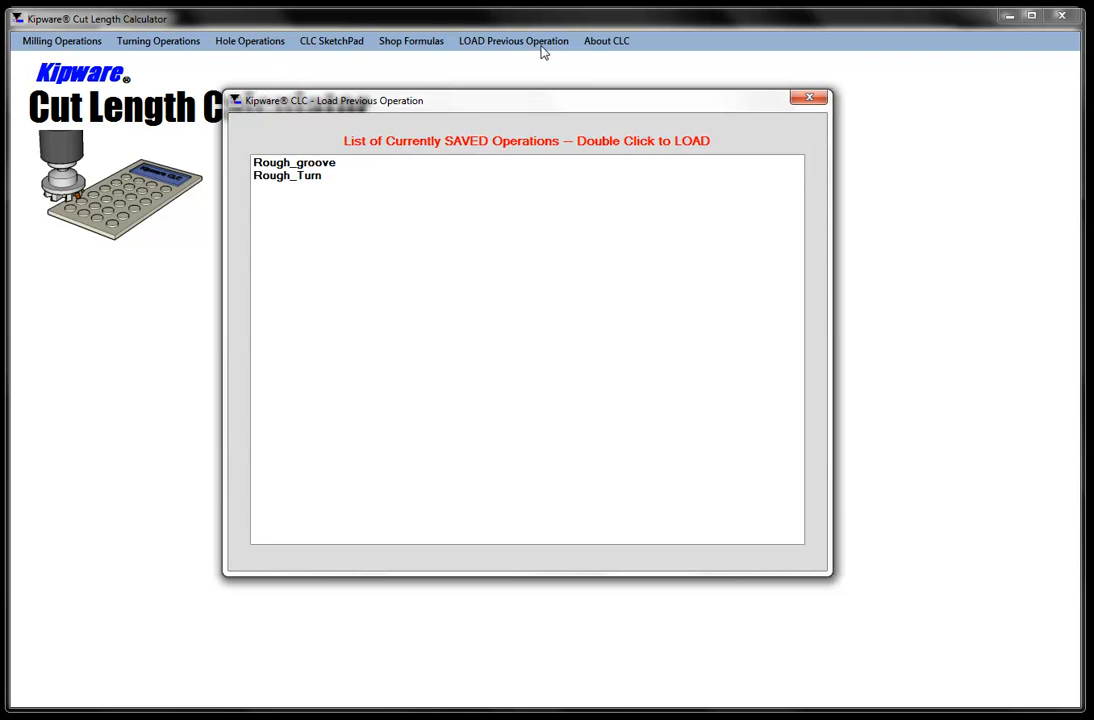
double_click(301, 178)
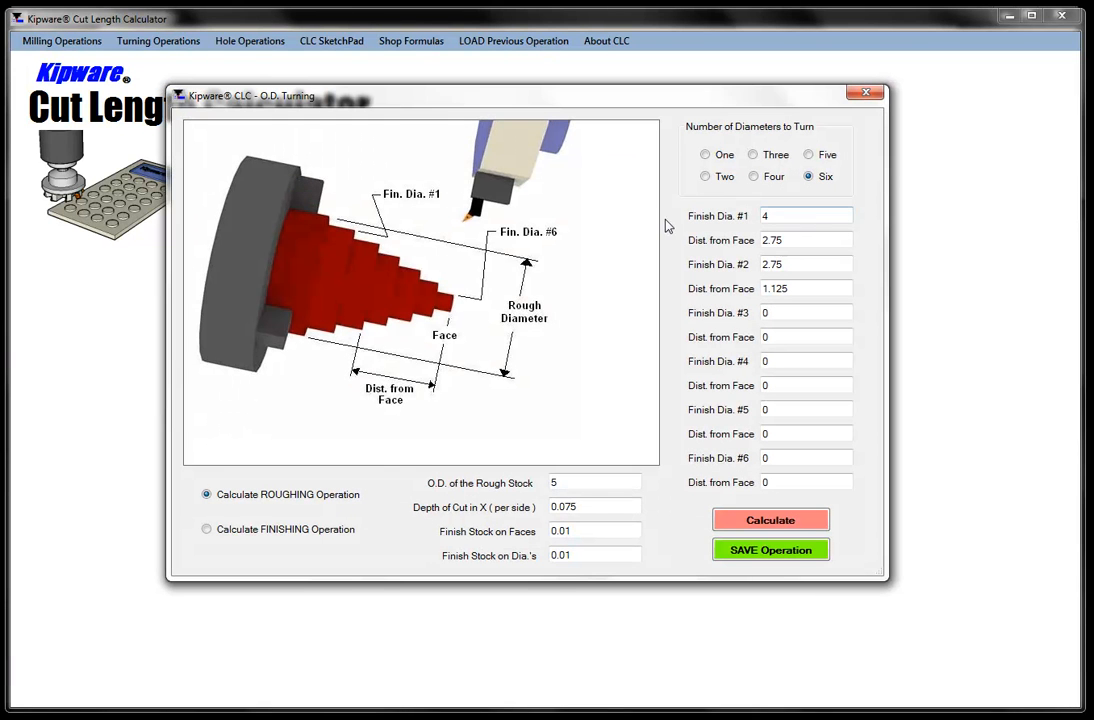
- Calculate the finishing cut length for two diameters and copy the result to the clipboard
left_click(716, 185)
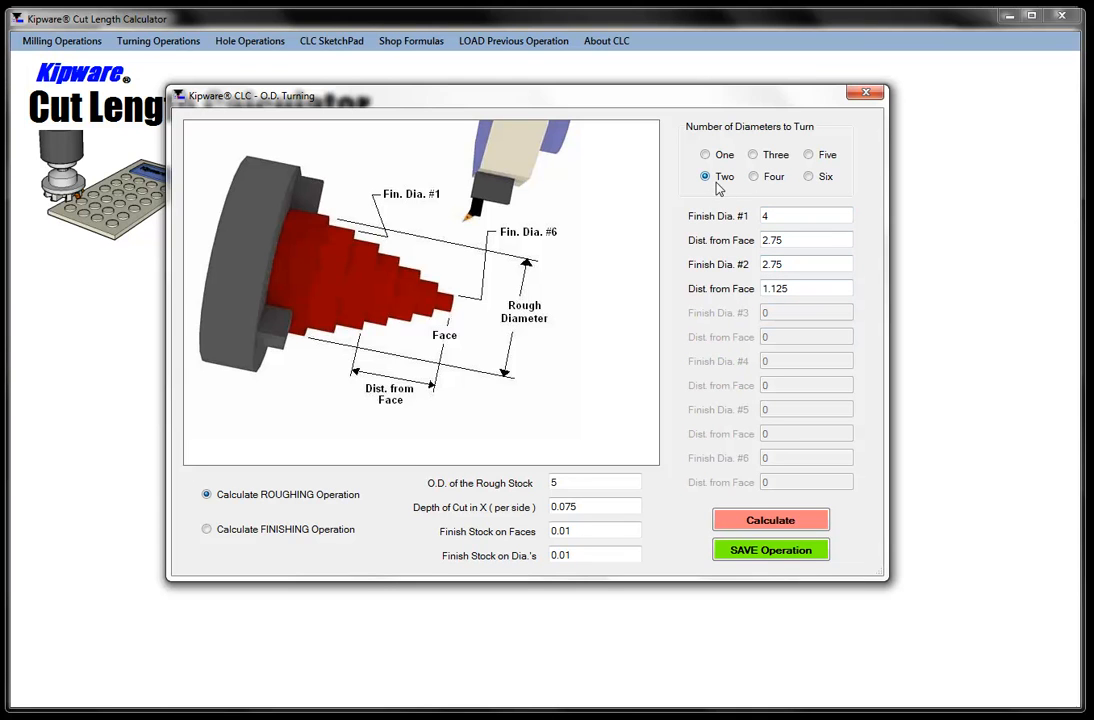
left_click(207, 530)
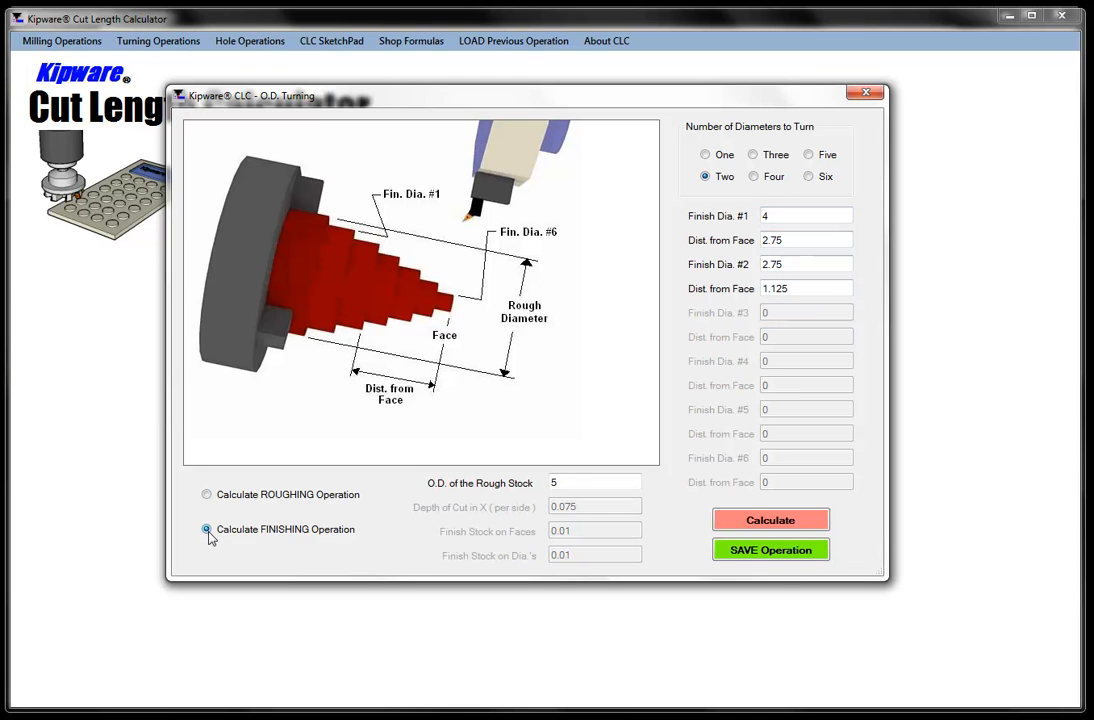
left_click(785, 522)
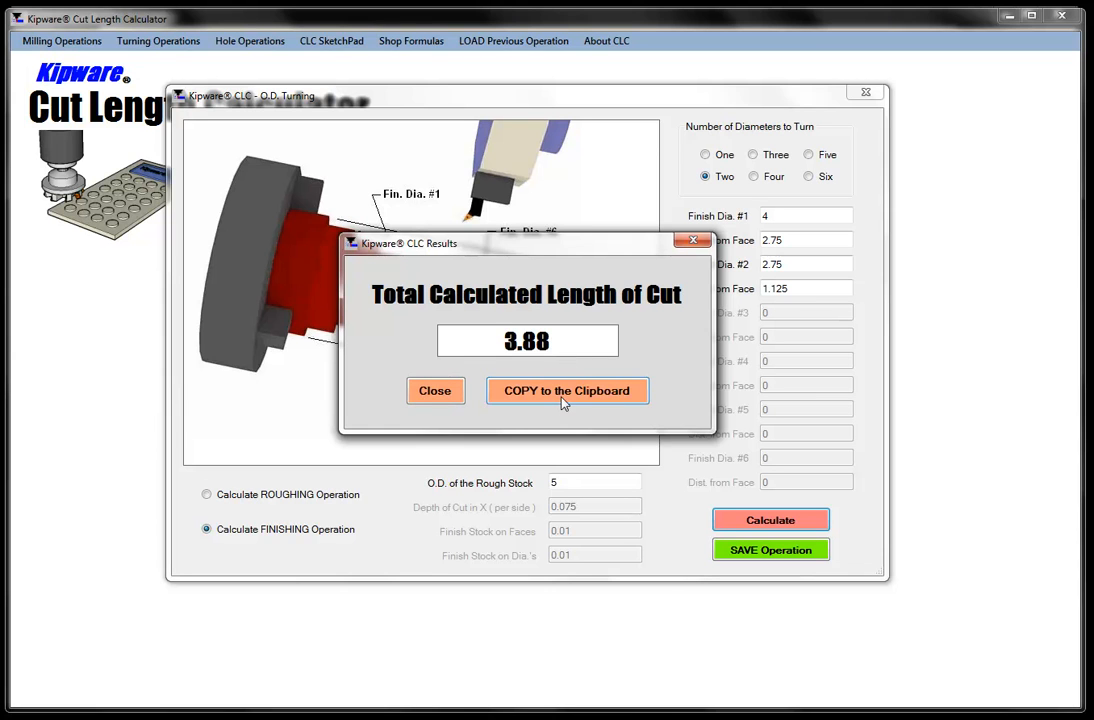
left_click(565, 398)
left_click(693, 240)
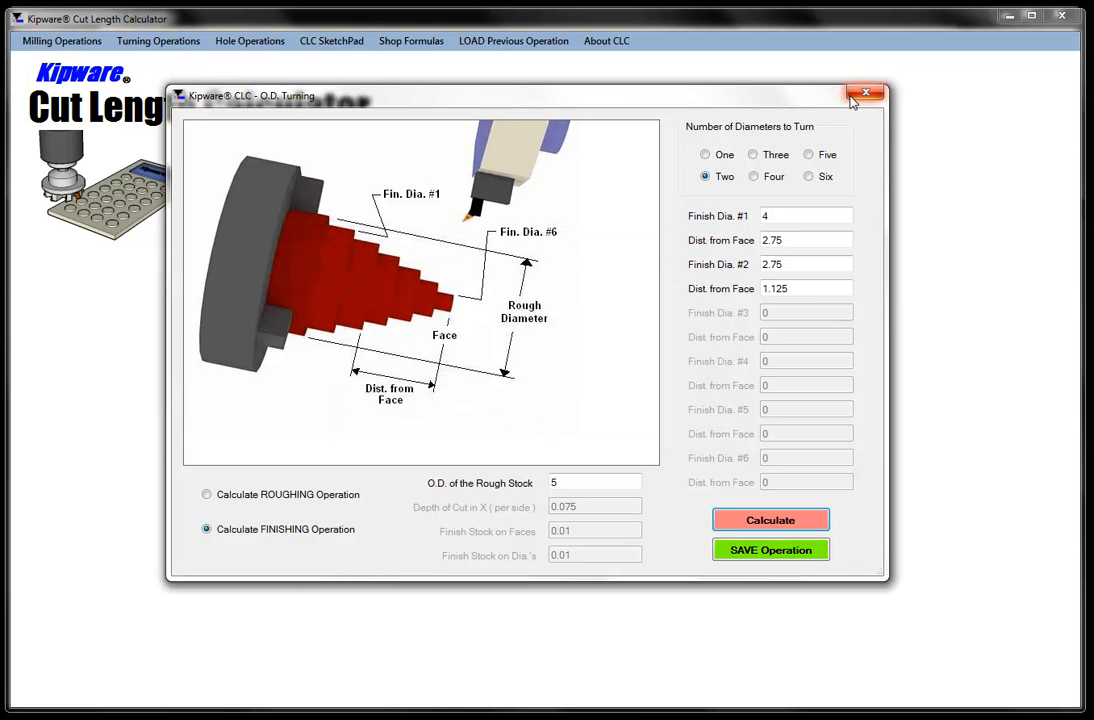
- Close the O.D. Turning calculation, return to KipwareCYC and paste 3.88 as operation 2's length of cut
left_click(865, 92)
left_click(1006, 18)
left_click(767, 293)
left_click_drag(767, 293, 673, 313)
key("ctrl+v")
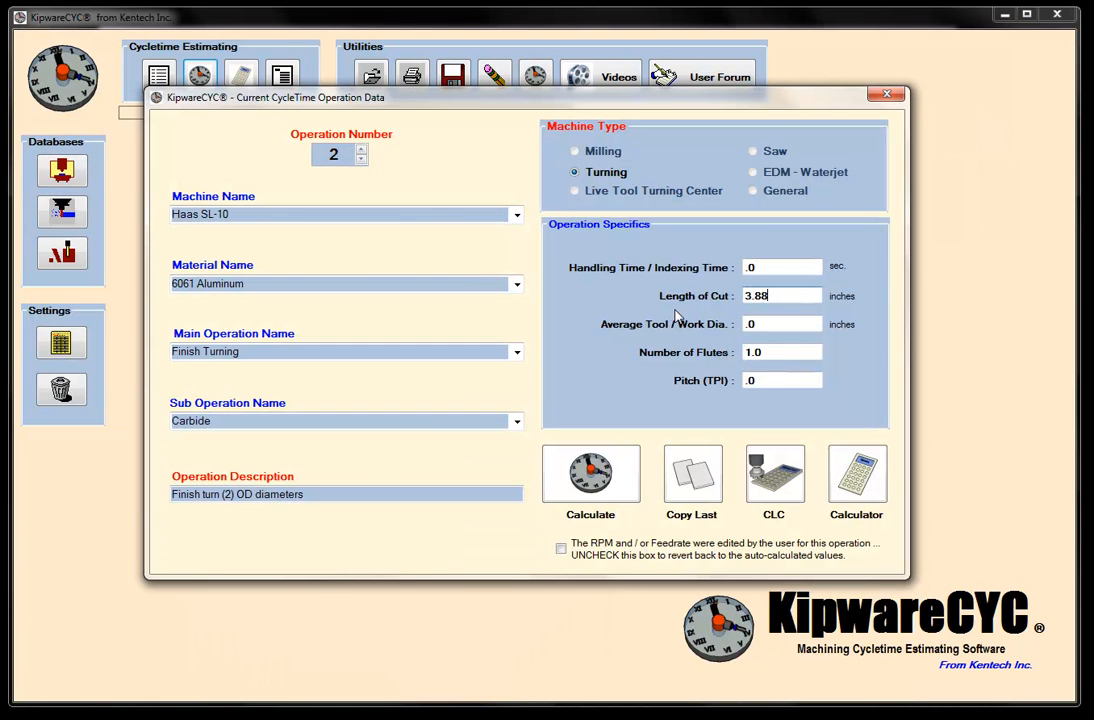
- Set operation 2's average work diameter to 3.00 inches, calculate its cycle time and close the results
left_click_drag(791, 323, 683, 338)
type("3.00")
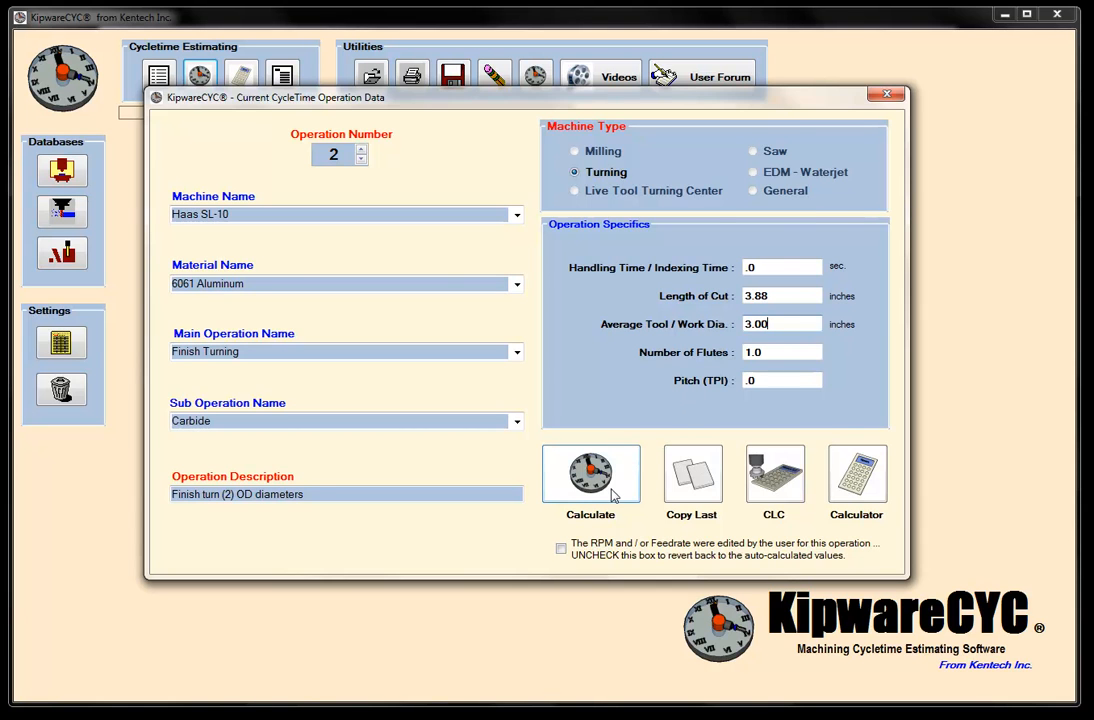
left_click(613, 494)
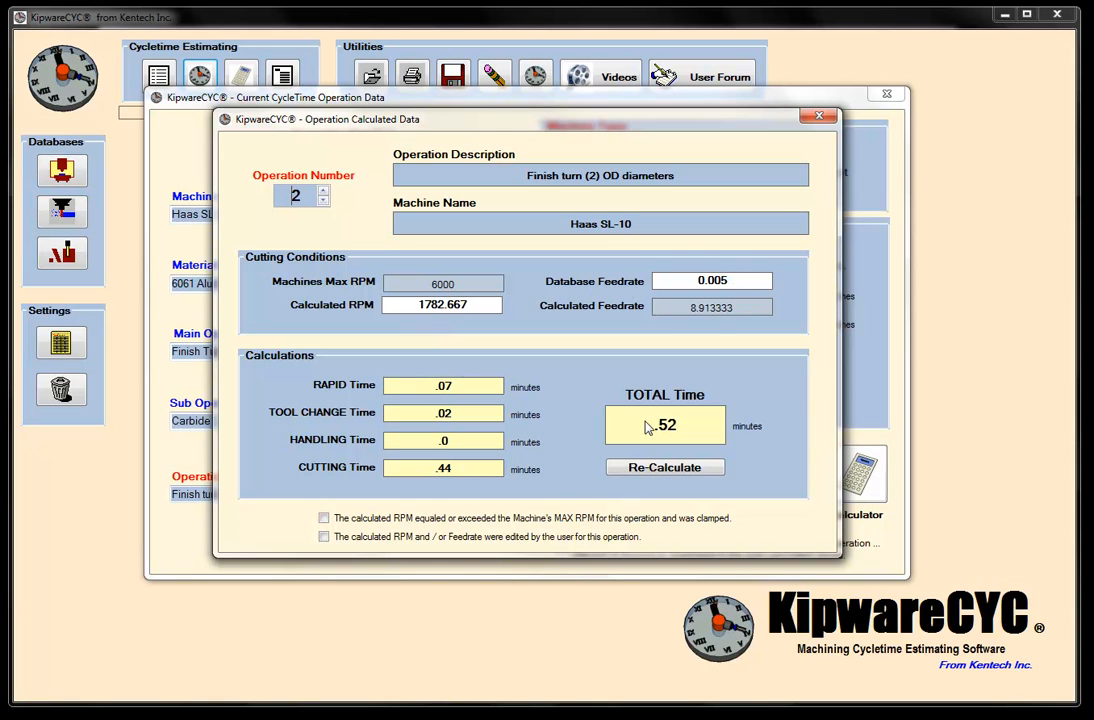
left_click(819, 116)
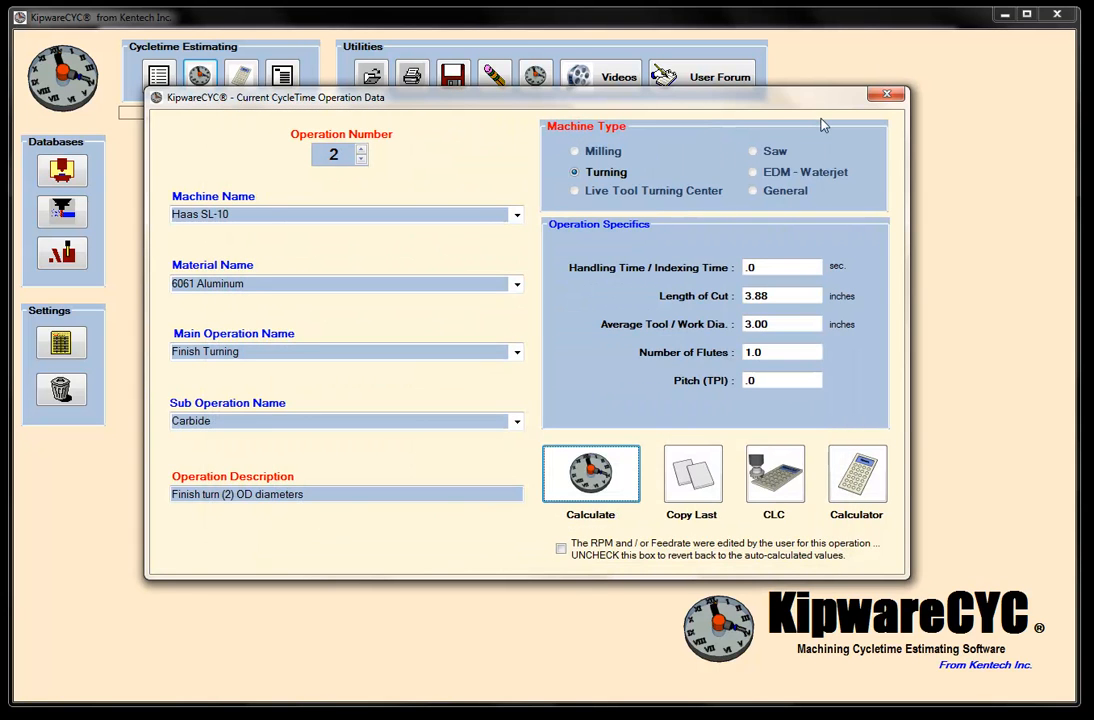
- Add operation 3 to the estimate and copy the machine and material from operation 2
left_click(361, 149)
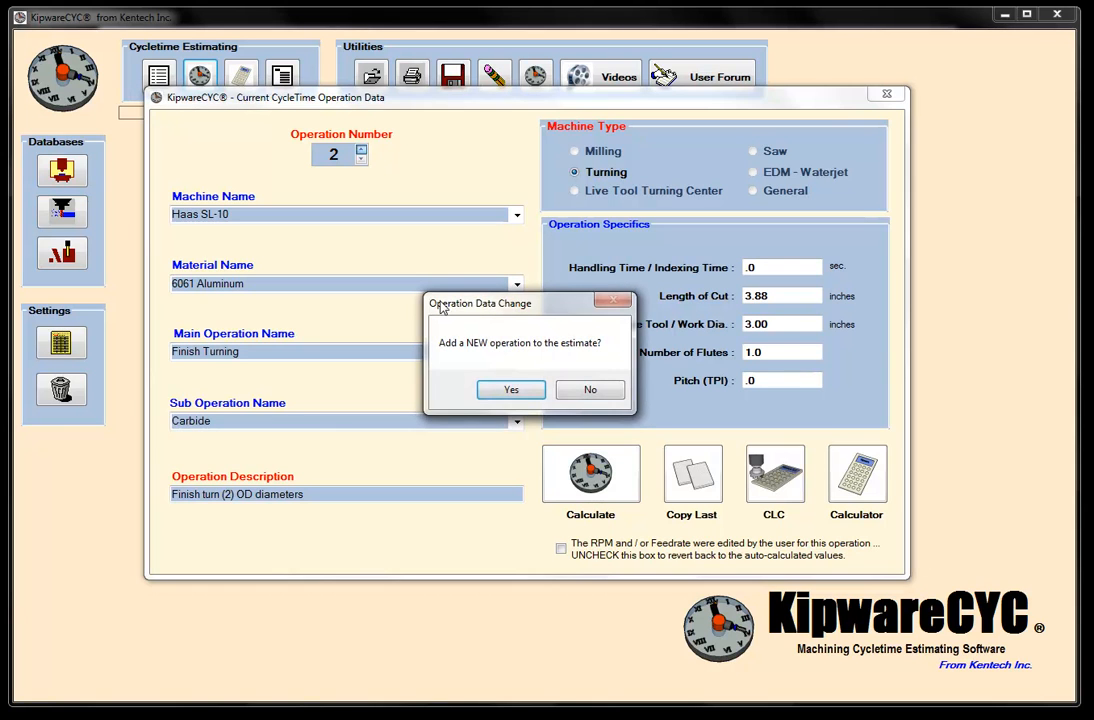
left_click(518, 395)
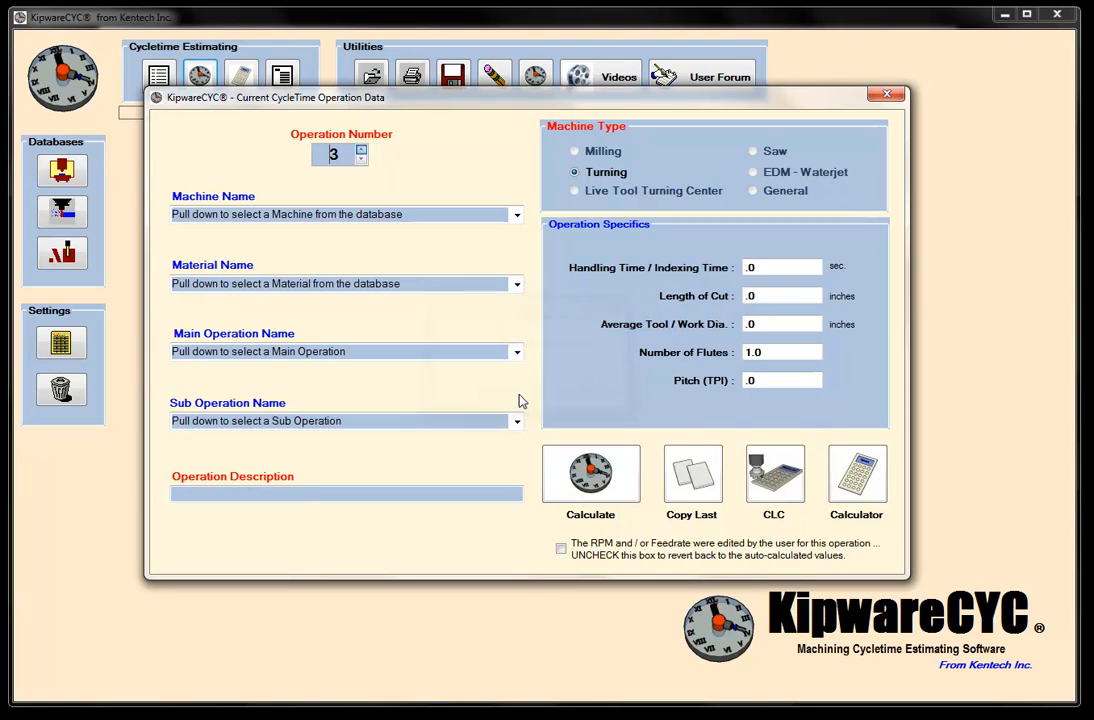
left_click(693, 487)
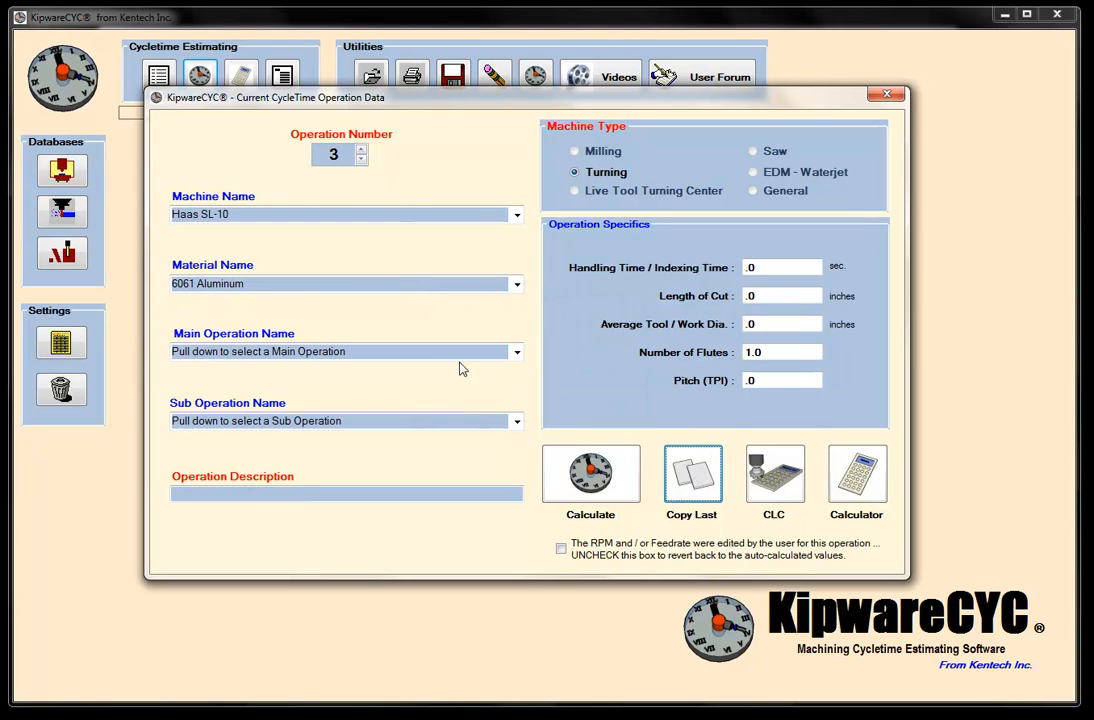
- Set operation 3's main and sub operation to Grooving and describe it as "Rough Groove"
left_click(517, 351)
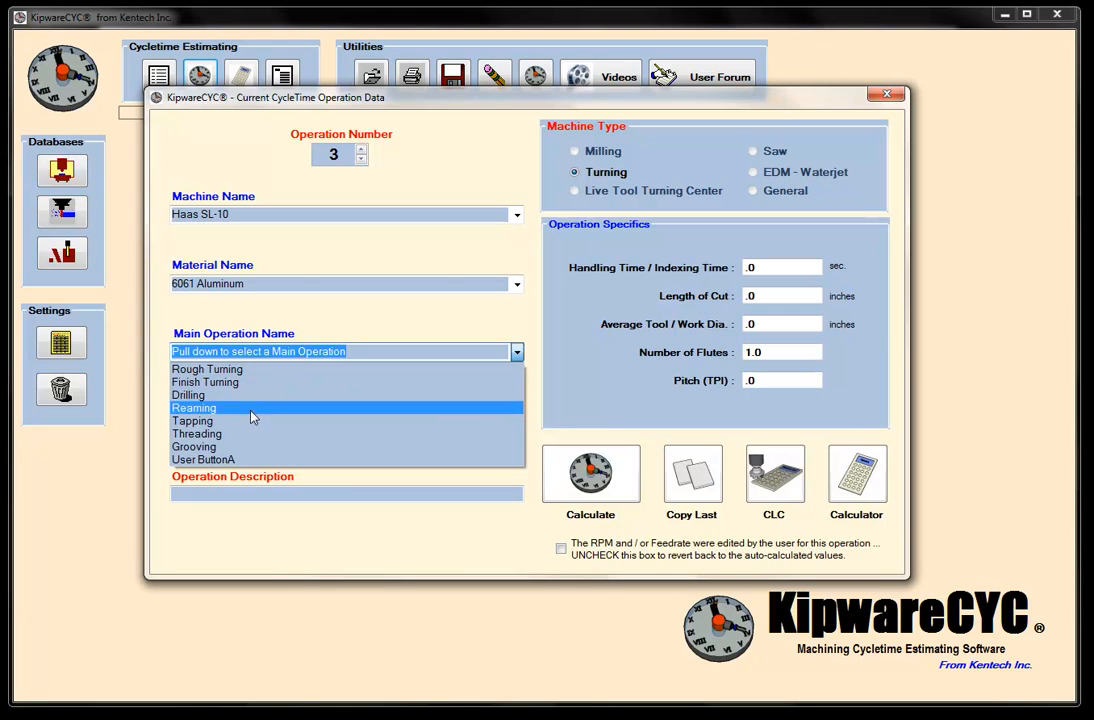
left_click(217, 449)
left_click(517, 421)
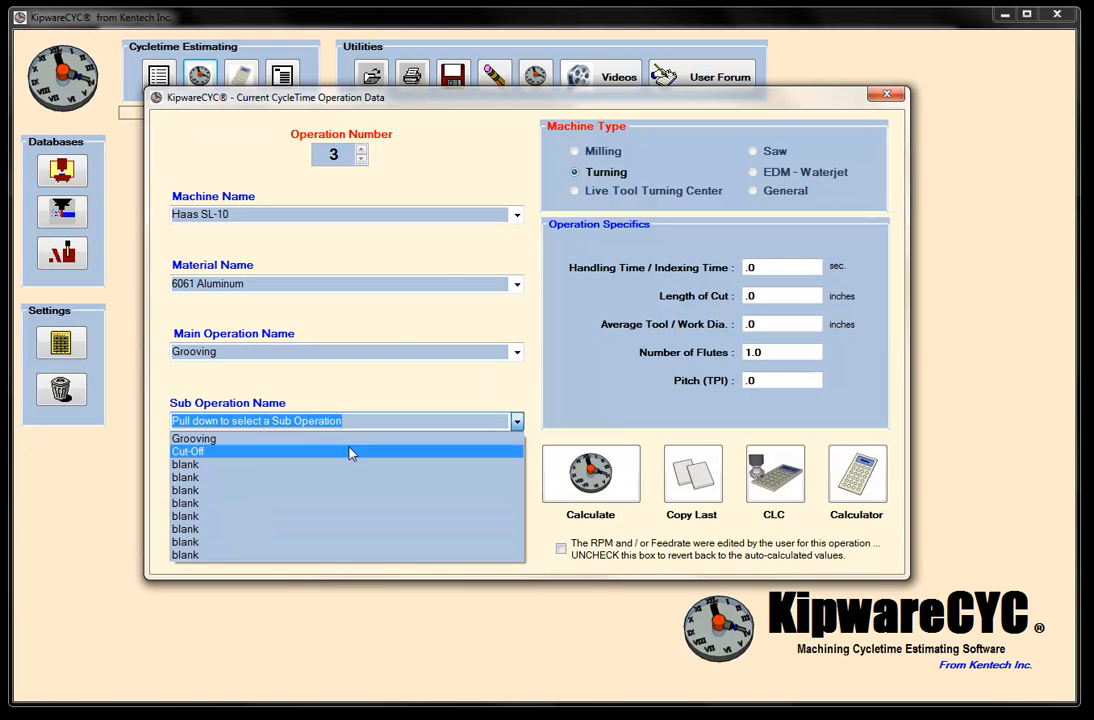
left_click(250, 439)
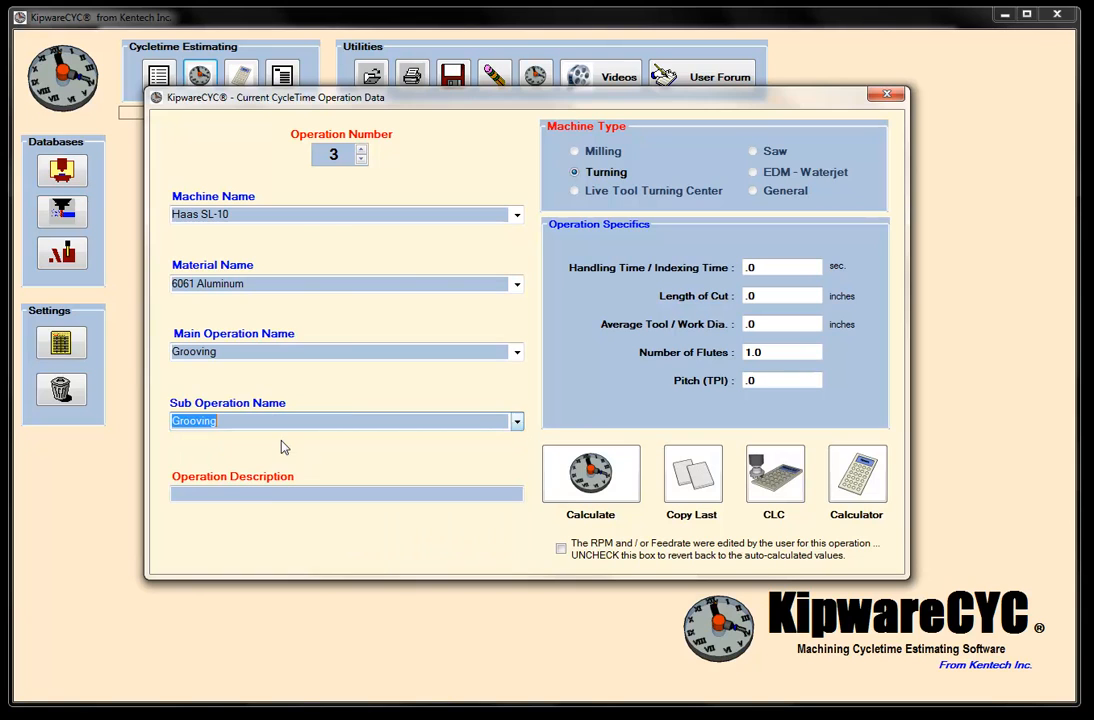
left_click(269, 496)
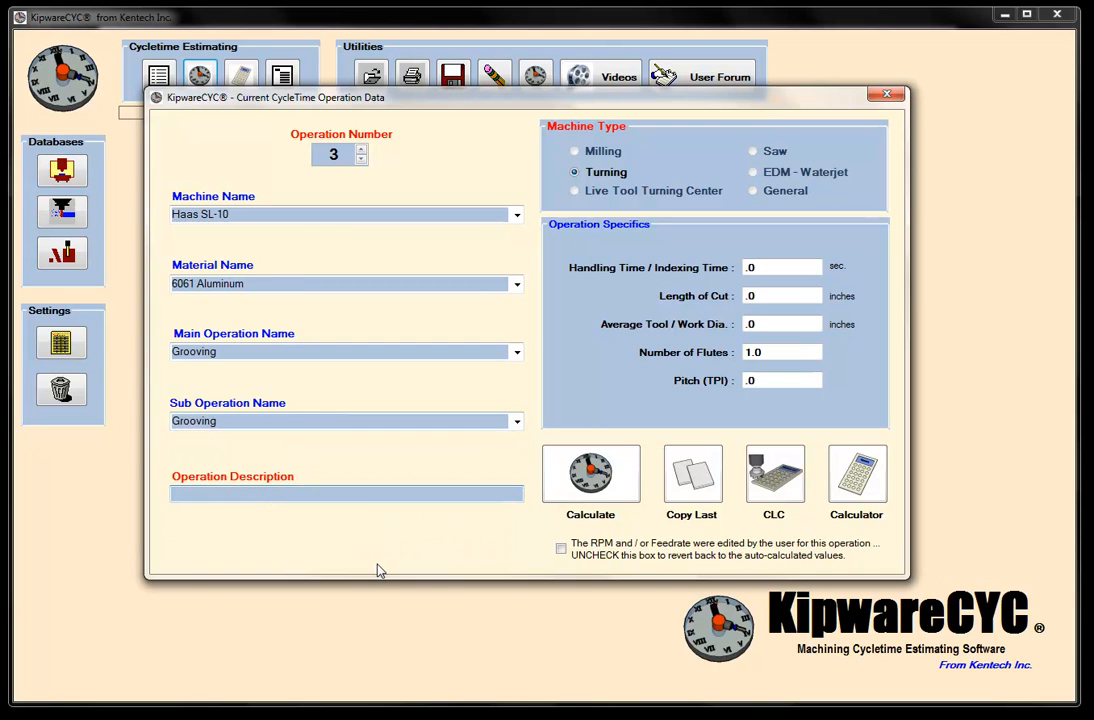
type("Rough Groove")
- Switch to the Cut Length Calculator and start an O.D. Grooving calculation for operation 3's length of cut
left_click(762, 296)
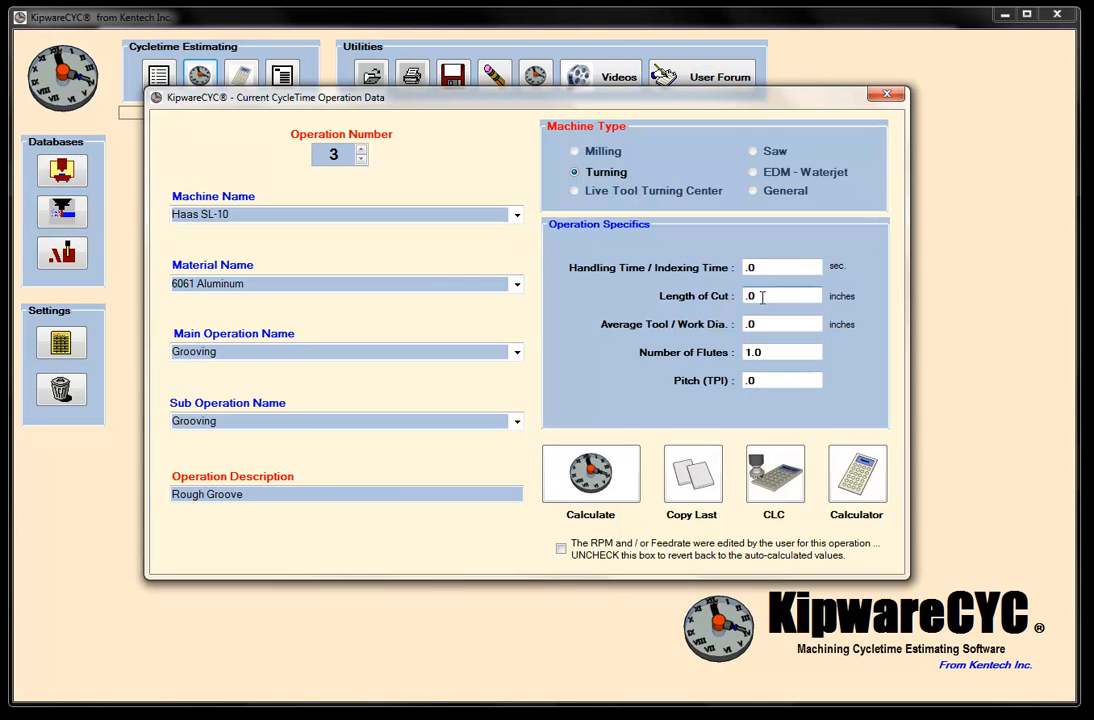
left_click(252, 717)
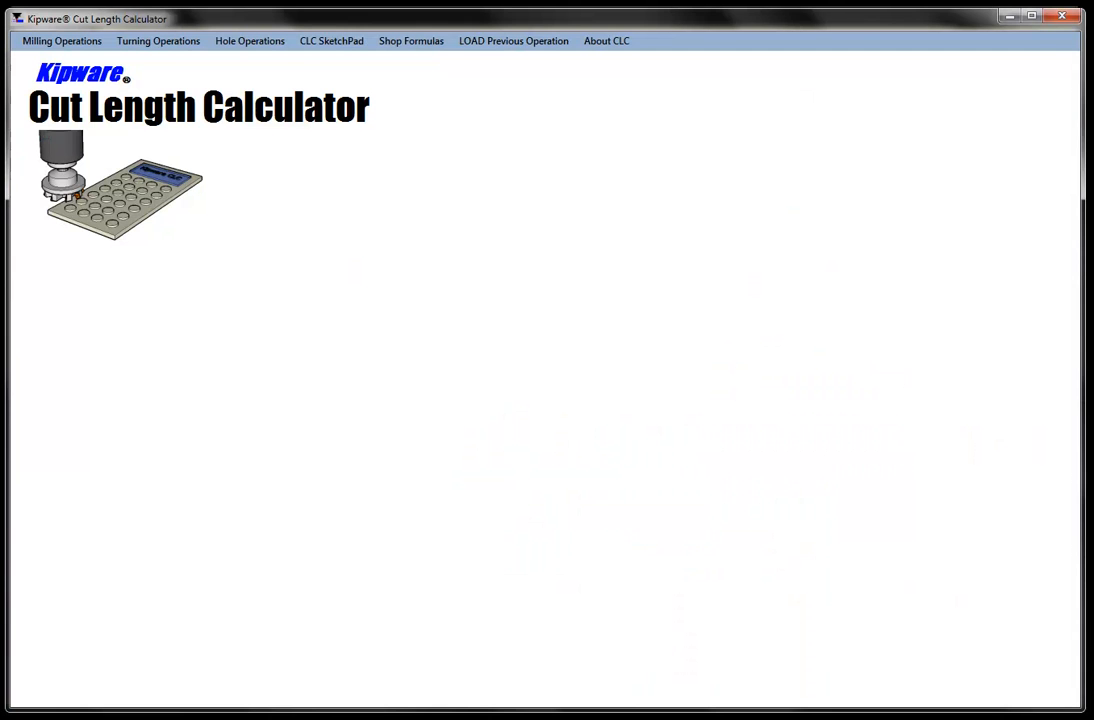
left_click(152, 42)
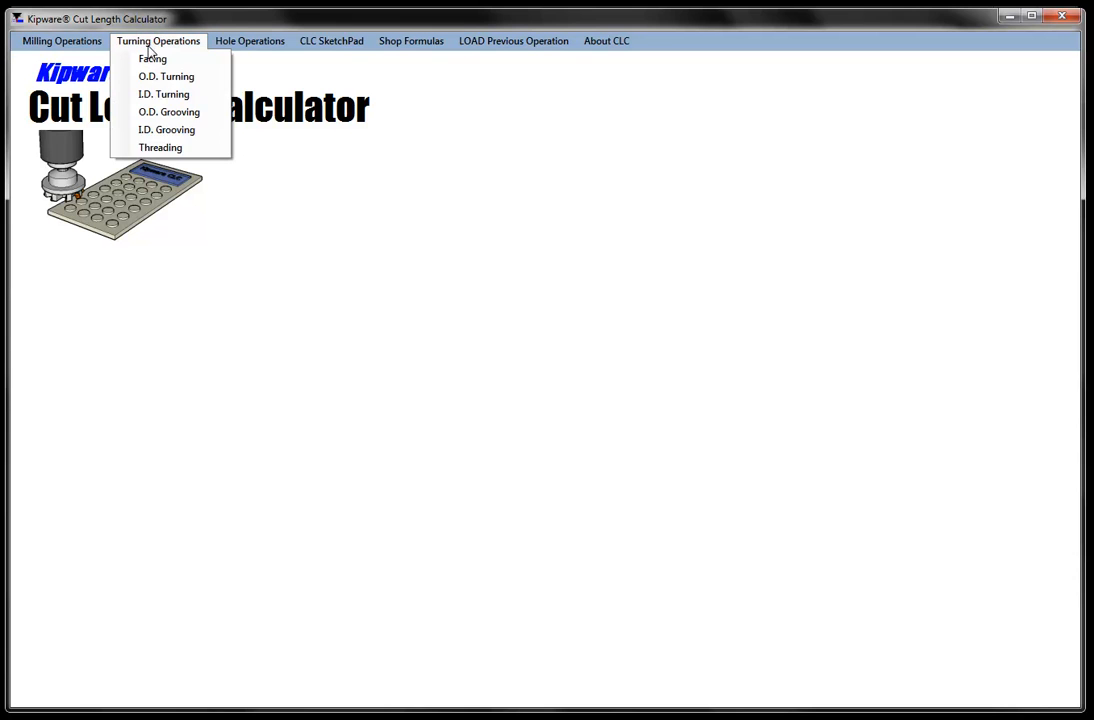
left_click(162, 112)
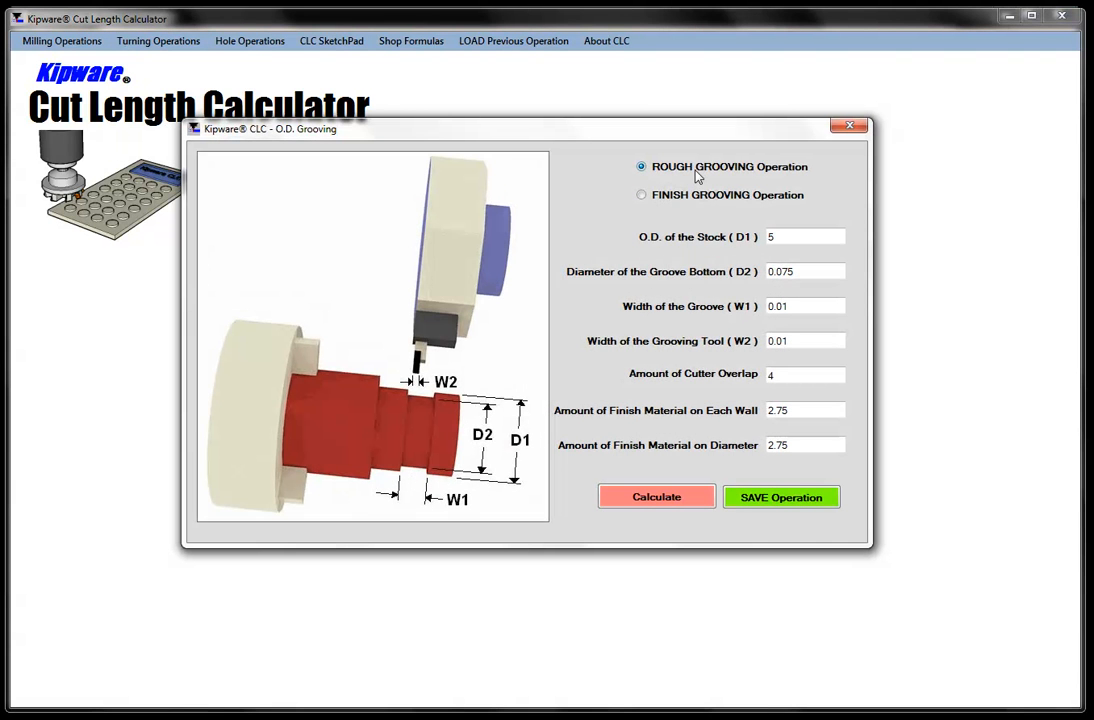
- Set the rough groove's stock O.D. to 2.750 and its groove bottom diameter to 1.00
left_click(785, 236)
double_click(781, 236)
type("2.750")
key("Tab")
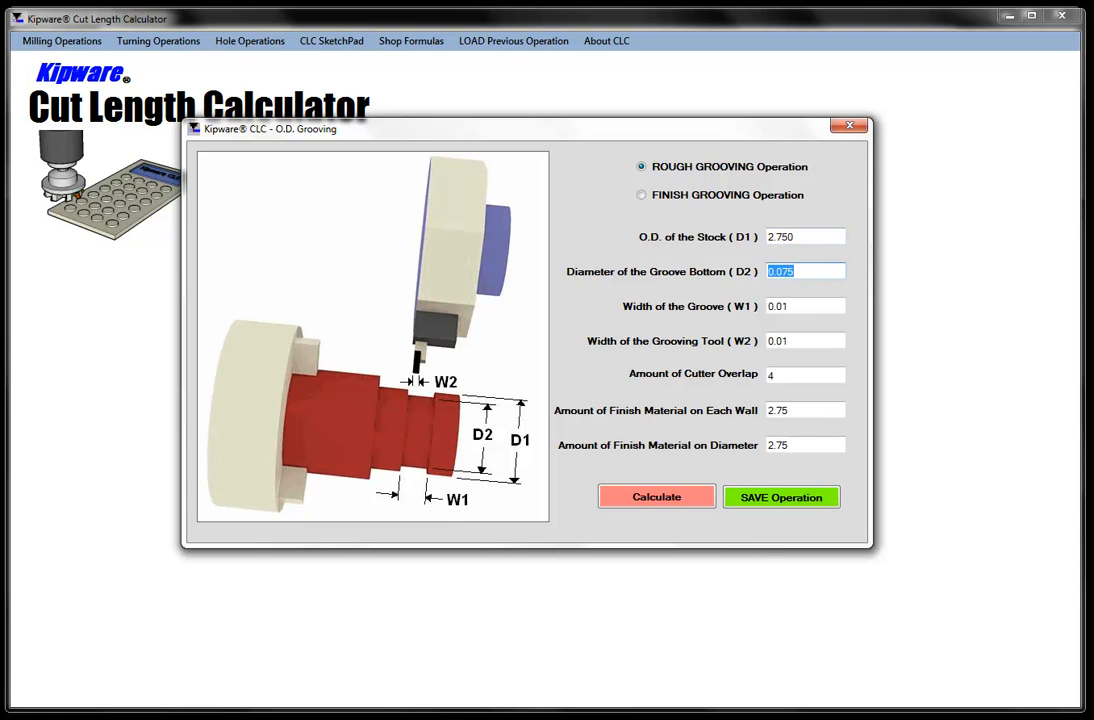
type("1")
key("Tab")
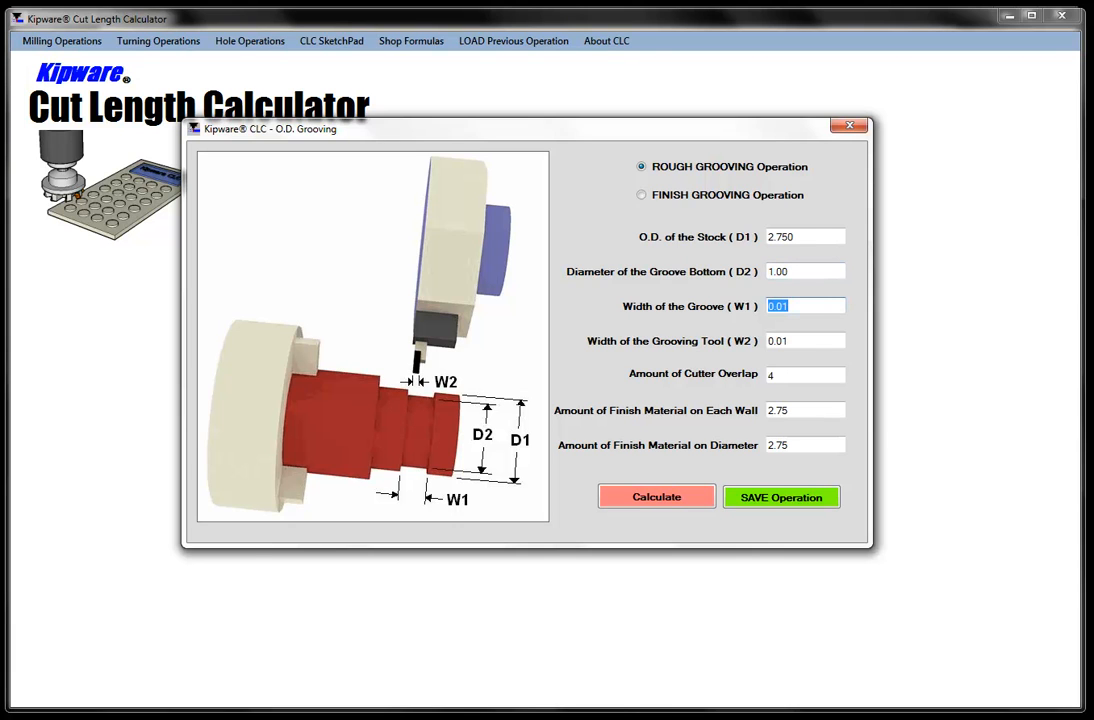
- Set the groove width to .500 and the grooving tool width to .125
type(".50")
key("Tab")
key("BackSpace")
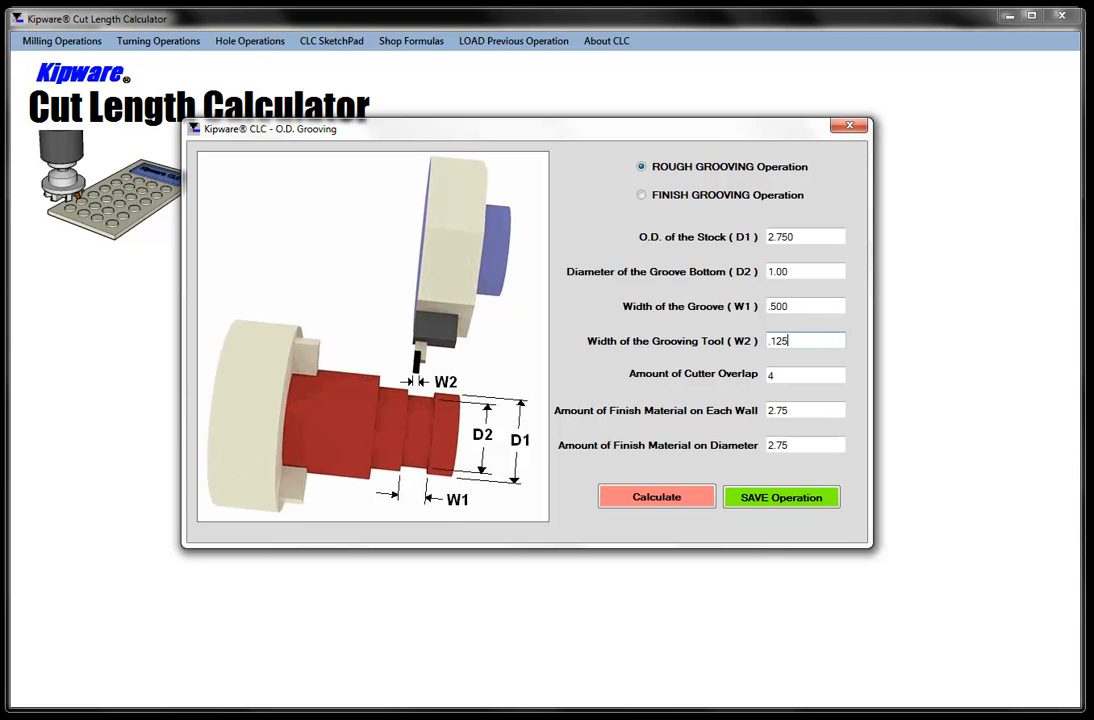
- Set the cutter overlap to .020 and the finish material on each wall and on the diameter to .010
key("Tab")
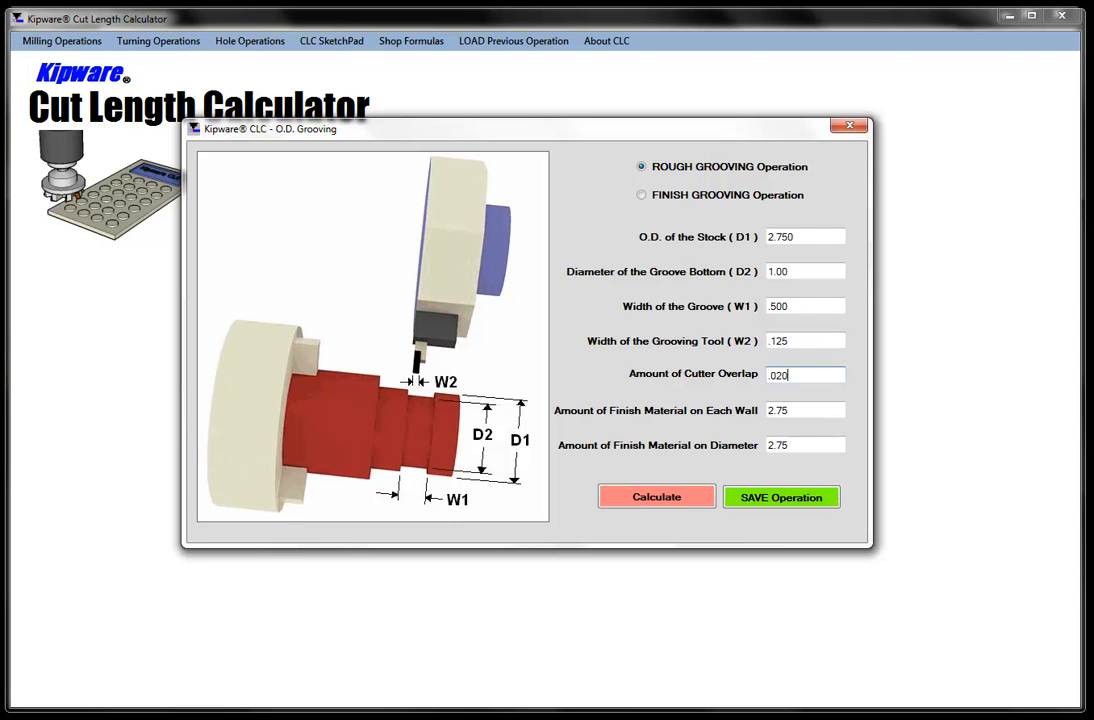
key("Tab")
key("BackSpace")
type(".010")
key("Tab")
key("BackSpace")
type(".00")
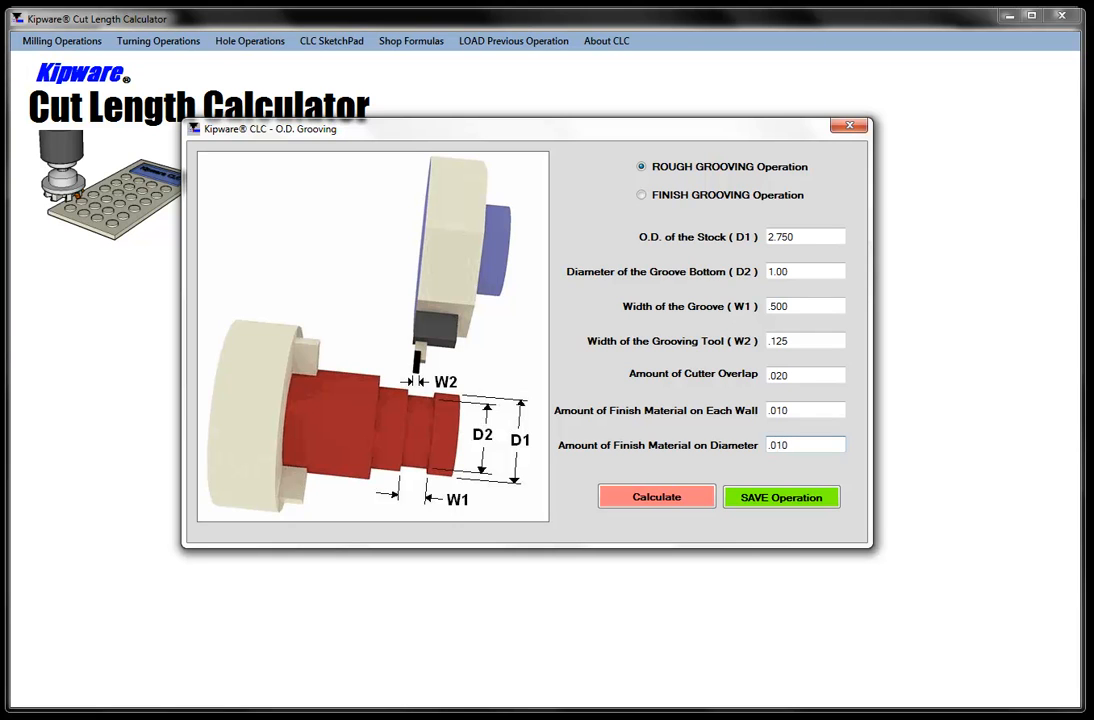
- Save the grooving operation over the existing Rough_groove.clc file in the CLC_Operations folder
left_click(757, 502)
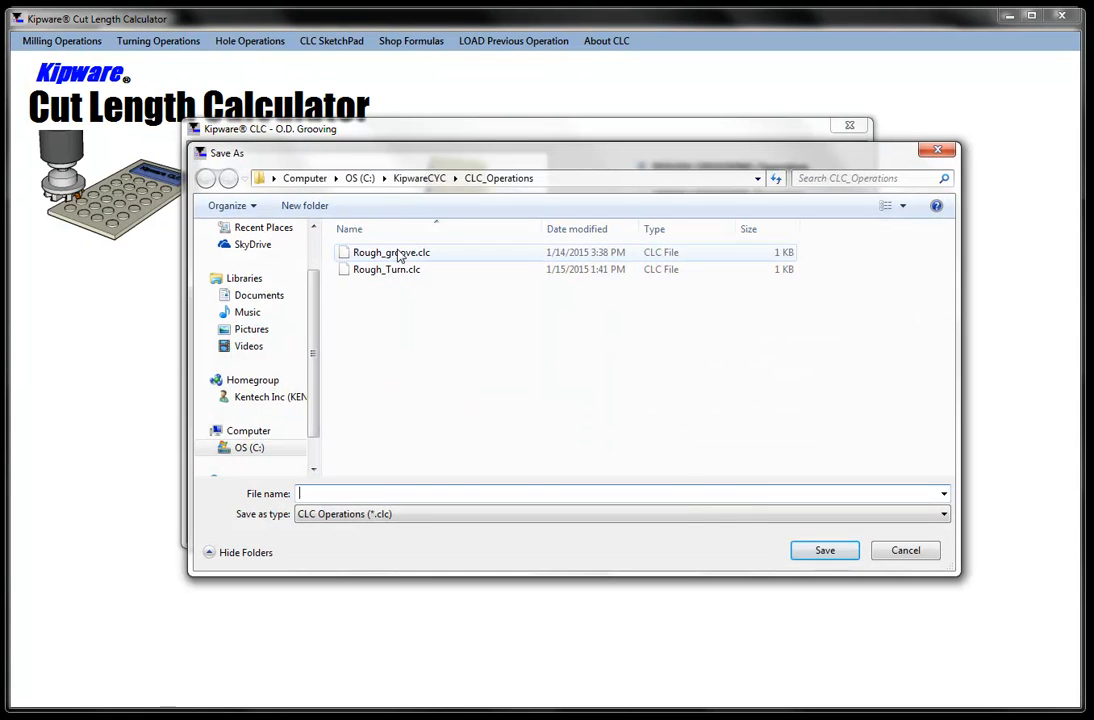
double_click(399, 256)
left_click(596, 354)
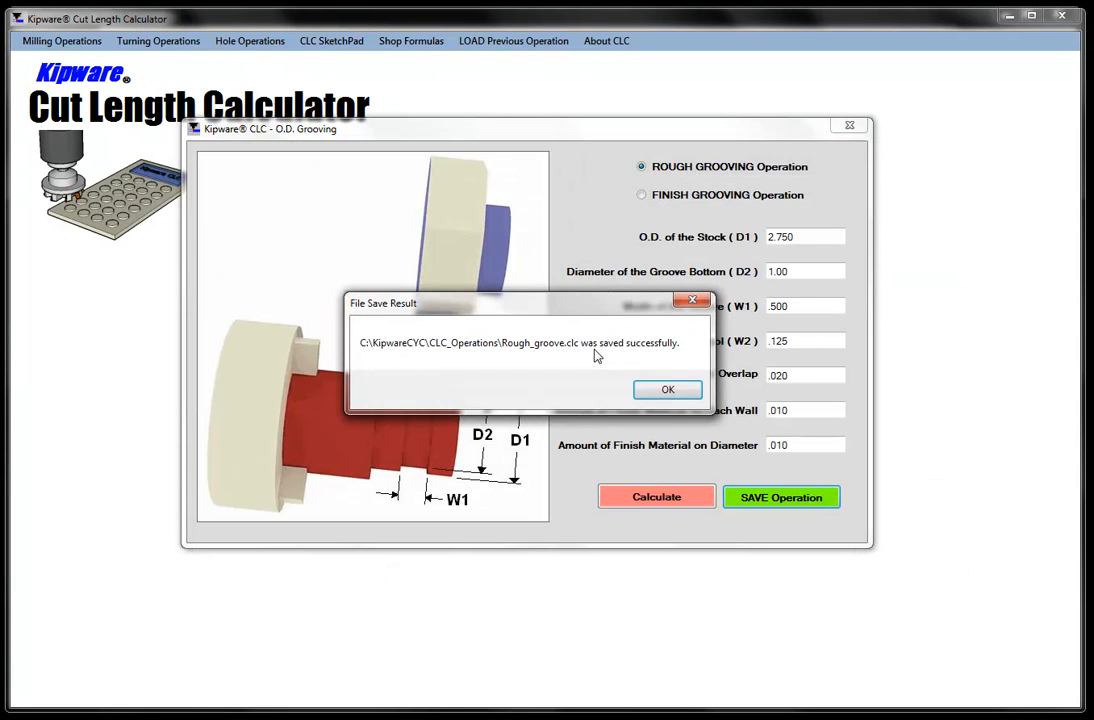
- Calculate the rough groove's total length of cut and exit the Cut Length Calculator
left_click(670, 391)
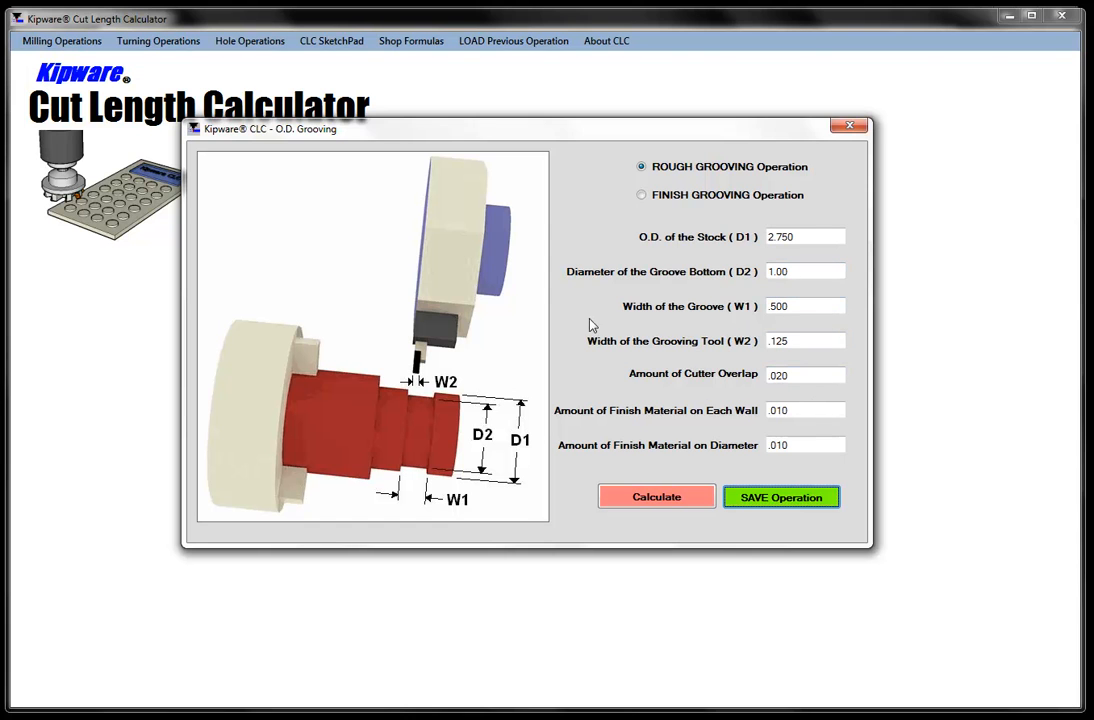
left_click(656, 497)
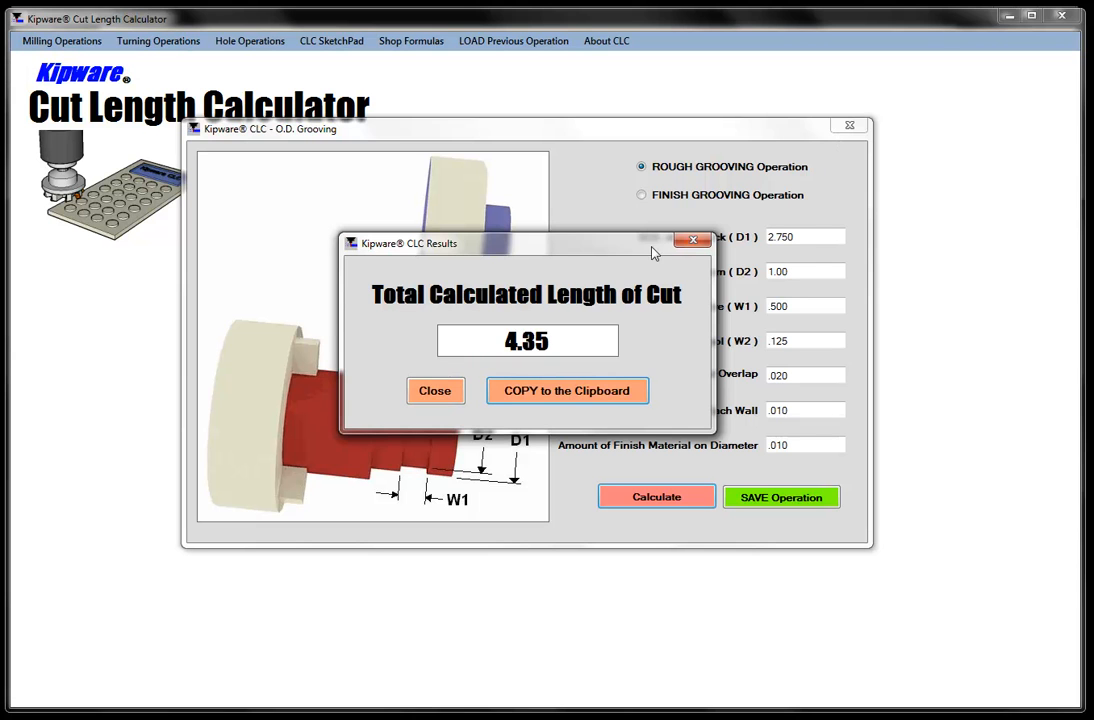
left_click(692, 239)
left_click(849, 127)
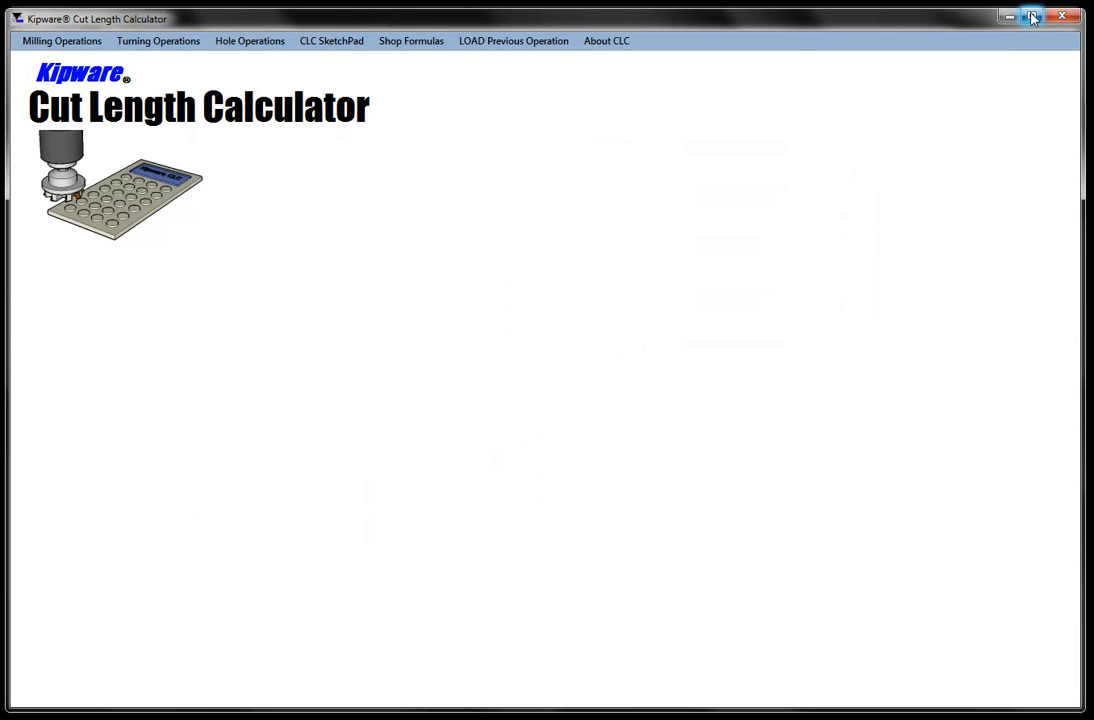
left_click(1061, 15)
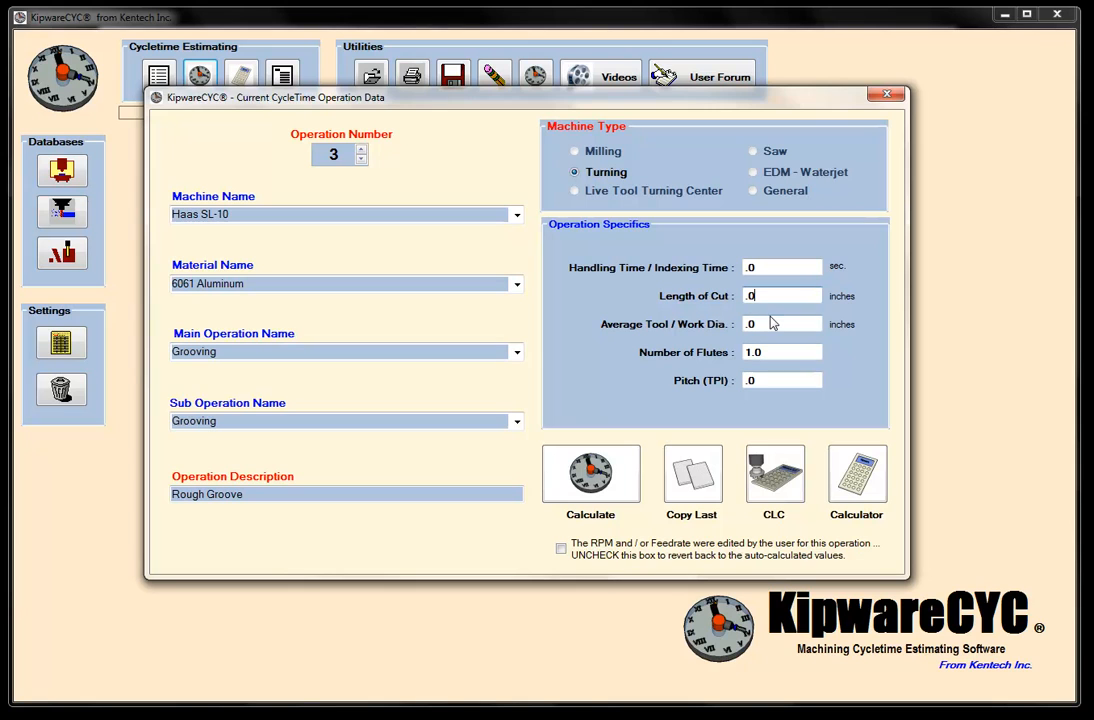
- Set operation 3's length of cut to 4.35 inches and average work diameter to 2.500 inches, and calculate its cycle time
type("4.35")
key("Tab")
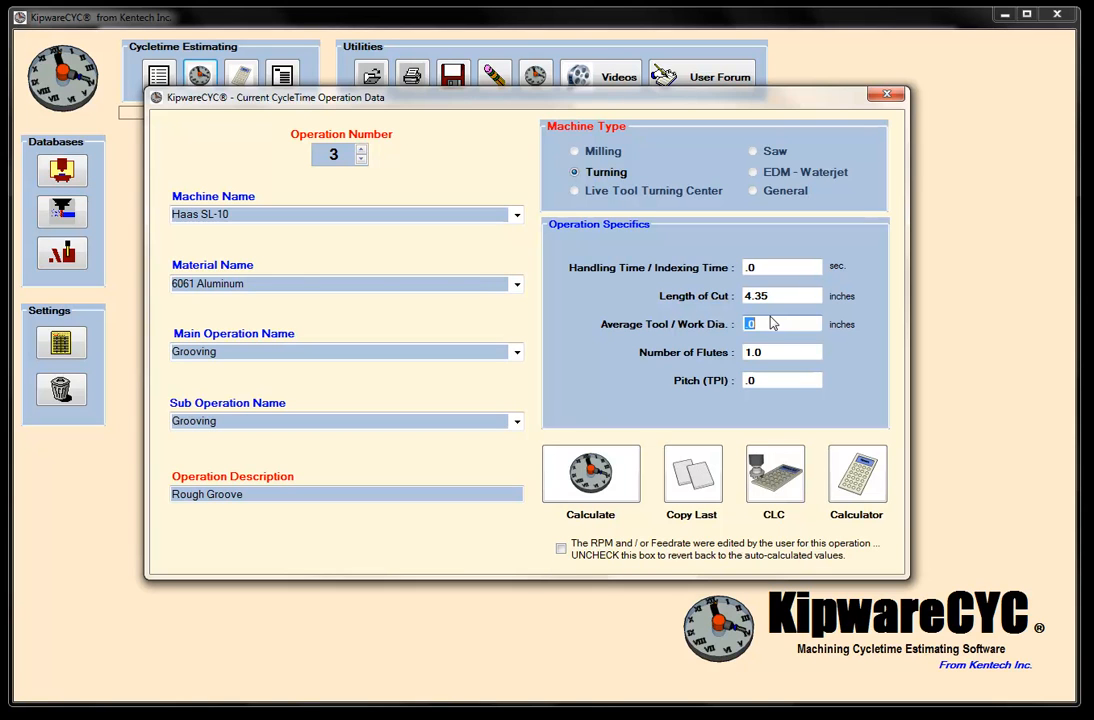
type("2.500")
left_click(620, 483)
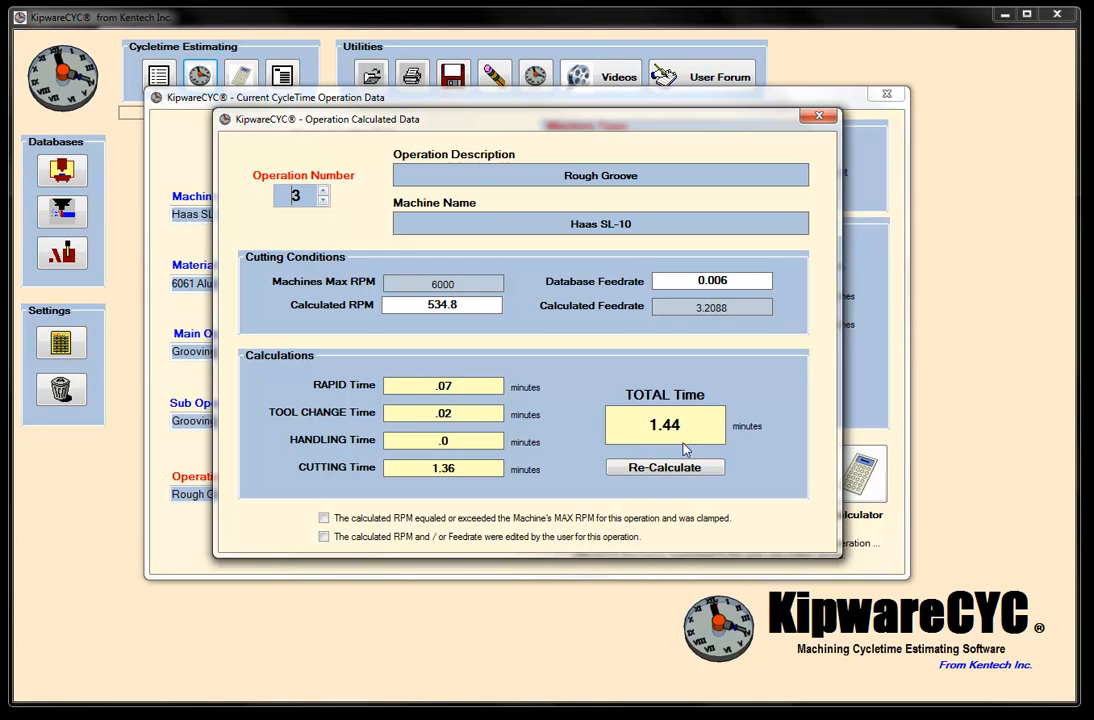
left_click(819, 116)
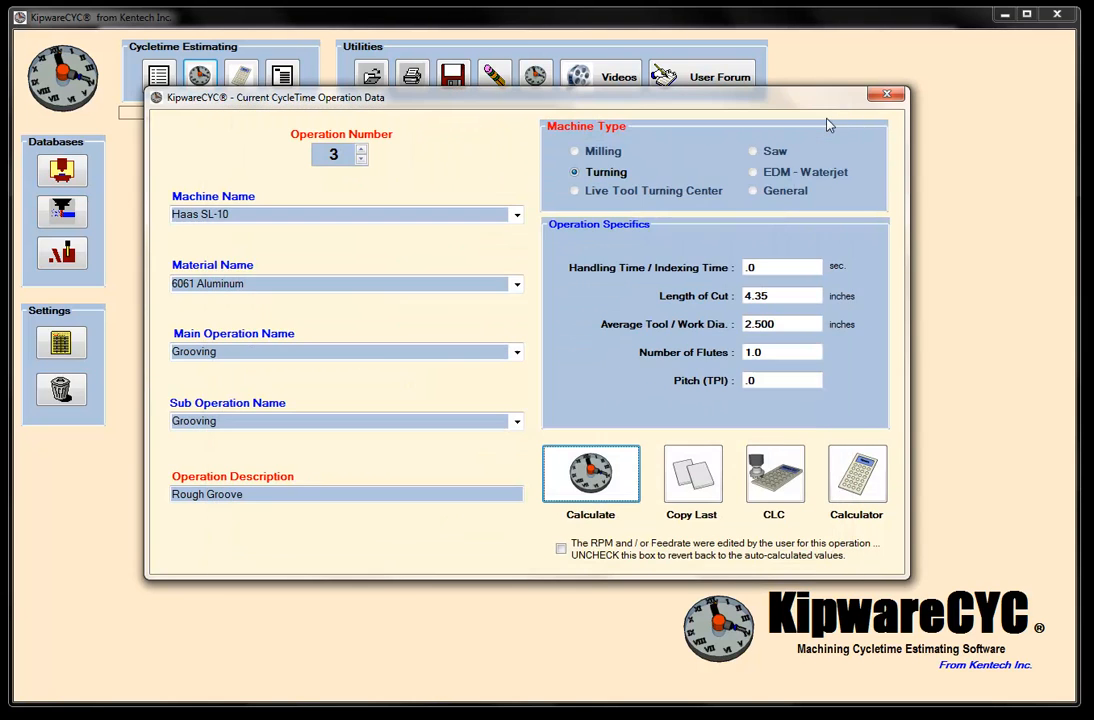
- Add operation 4 using the previous machine and material, with Grooving as main and sub operation and the description Finish Groove
left_click(361, 150)
left_click(511, 389)
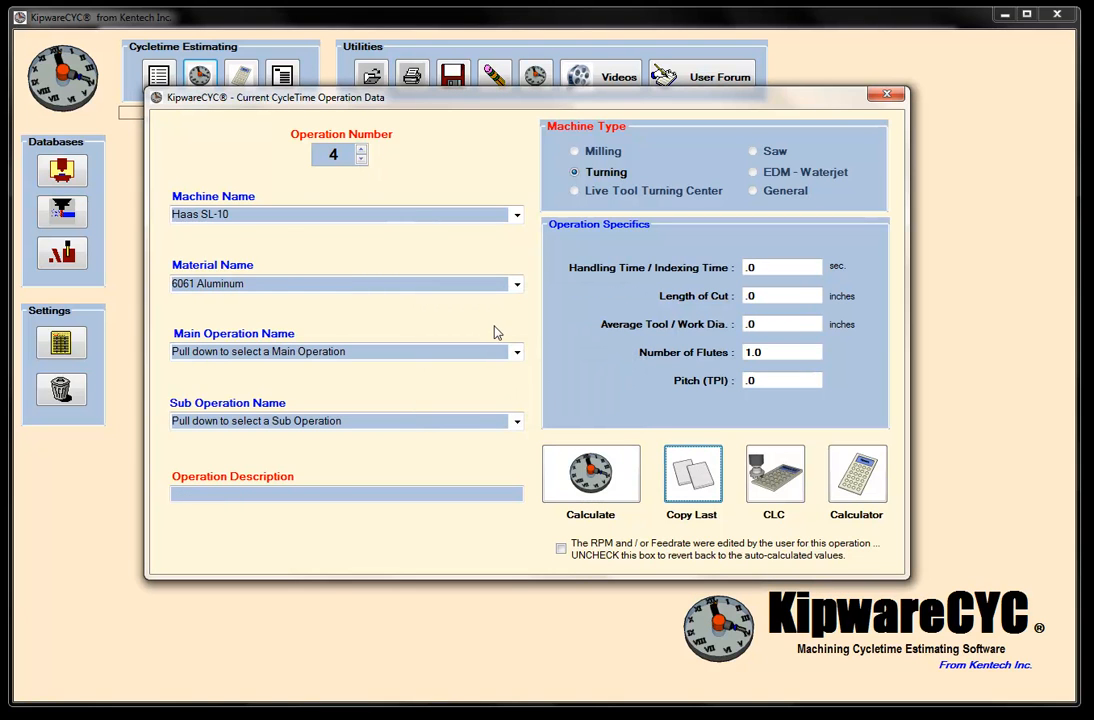
left_click(517, 352)
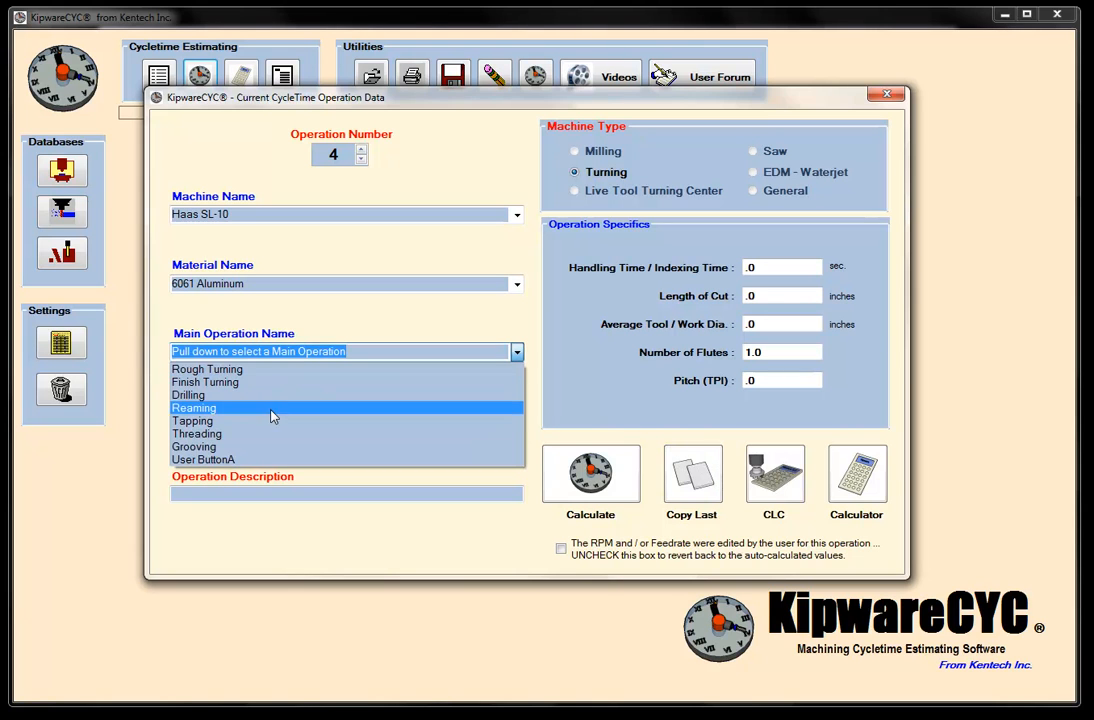
left_click(268, 447)
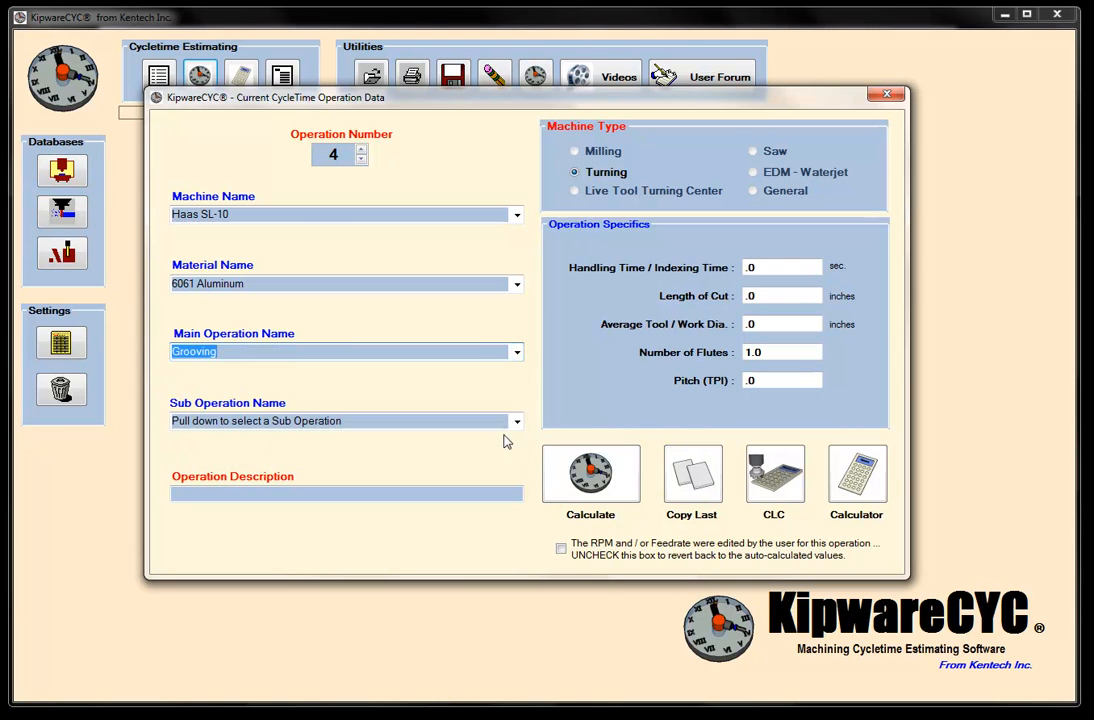
left_click(516, 421)
left_click(295, 439)
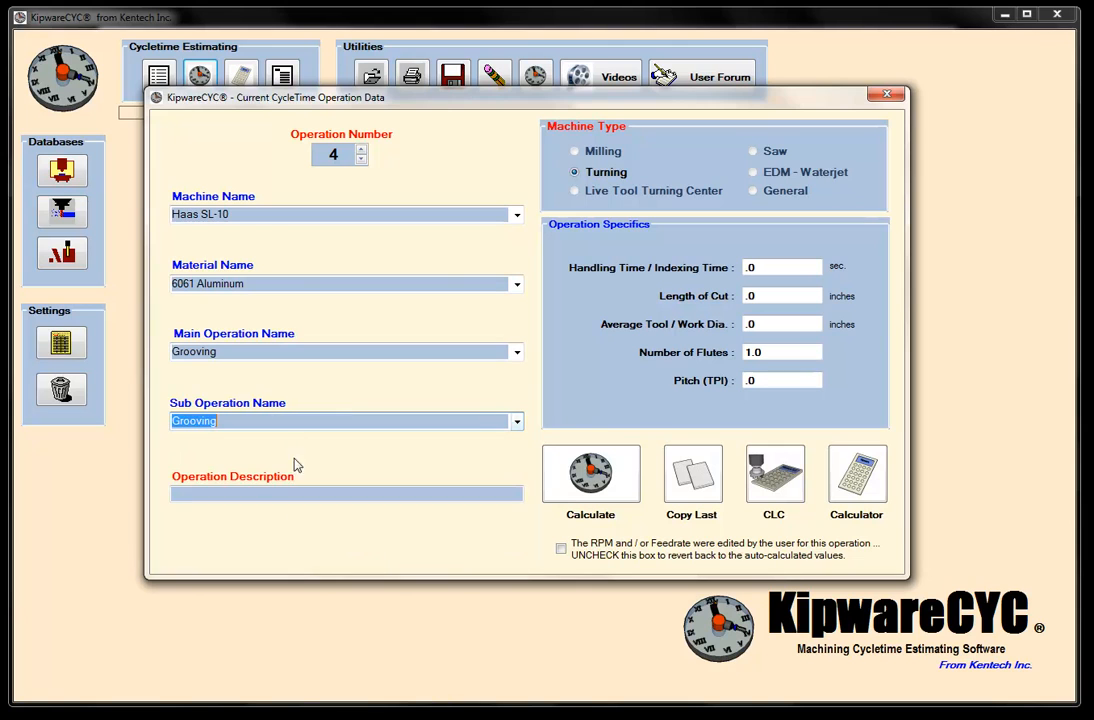
left_click(293, 493)
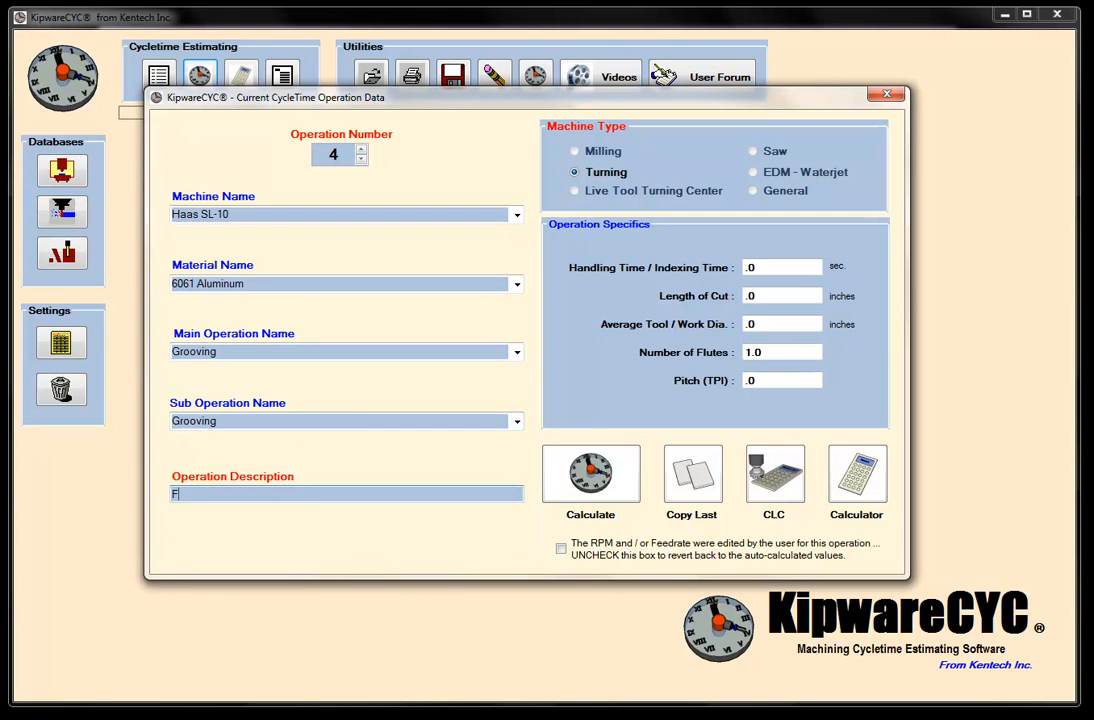
type("Finish Groove")
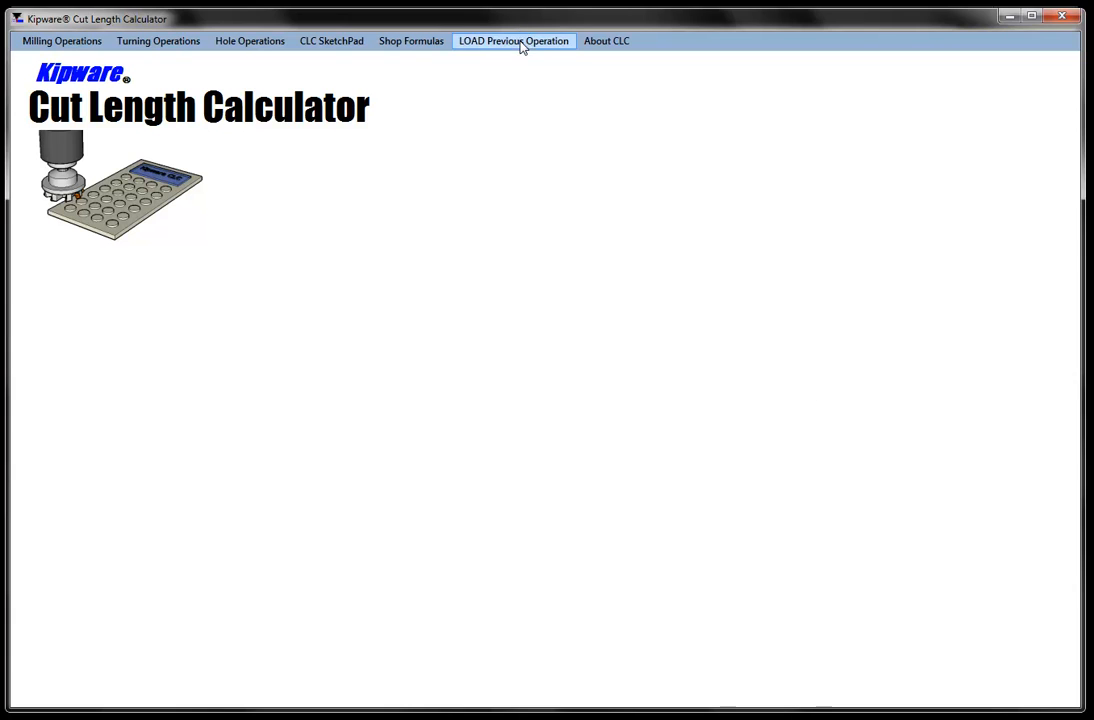
- Load the saved Rough_groove operation in the Cut Length Calculator and switch it to a finish grooving operation
left_click(521, 47)
left_click(333, 193)
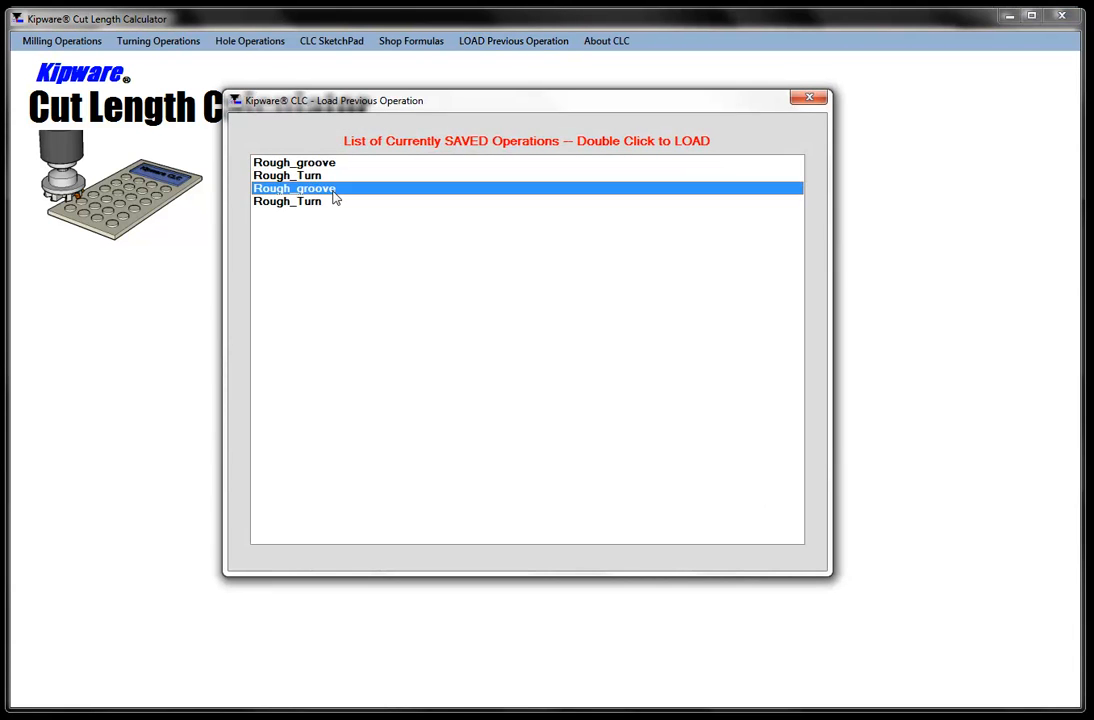
double_click(335, 193)
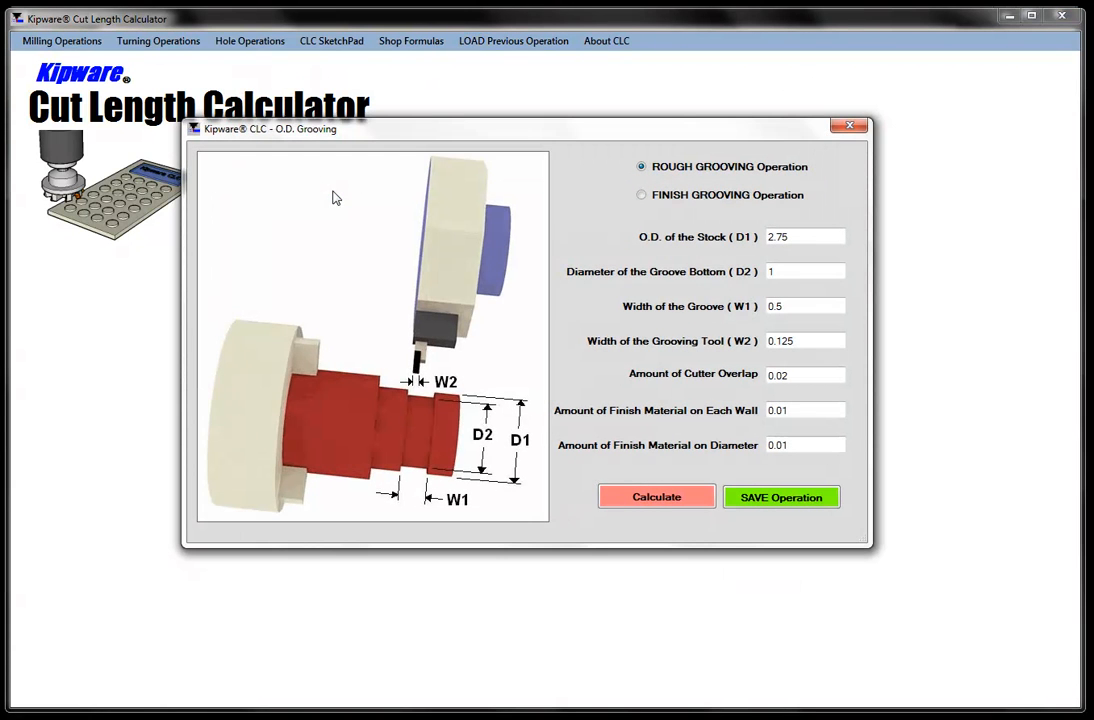
left_click(716, 203)
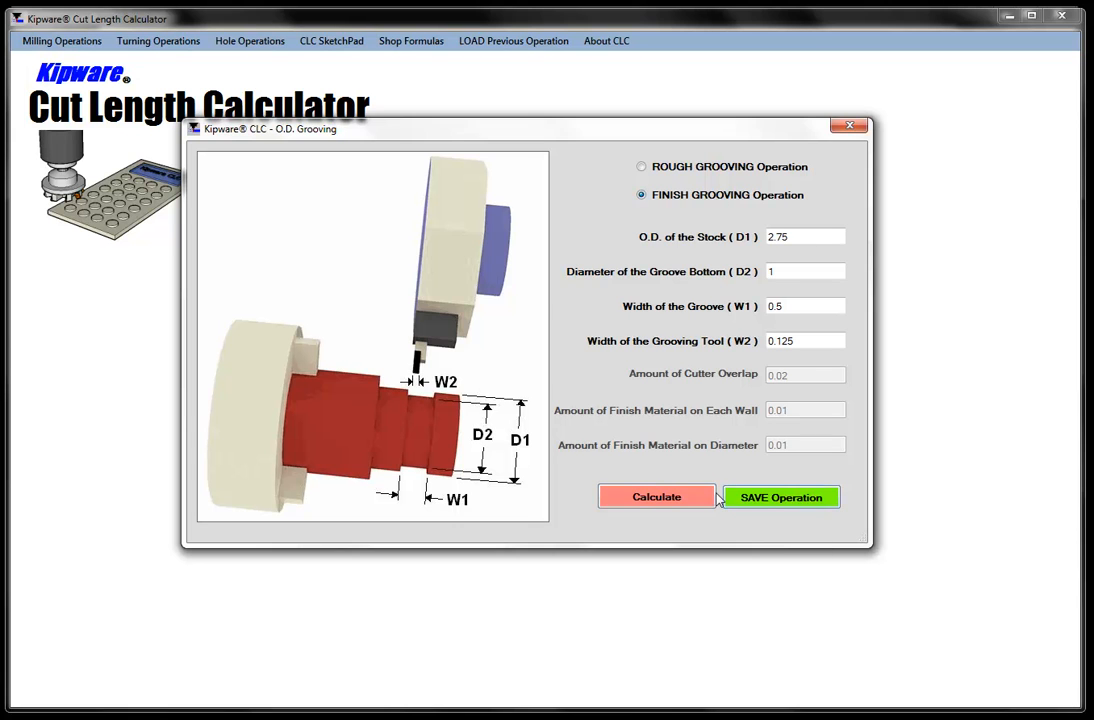
- Calculate the finish groove's total length of cut, copy it to the clipboard, and return to the KipwareCYC operation data
left_click(668, 498)
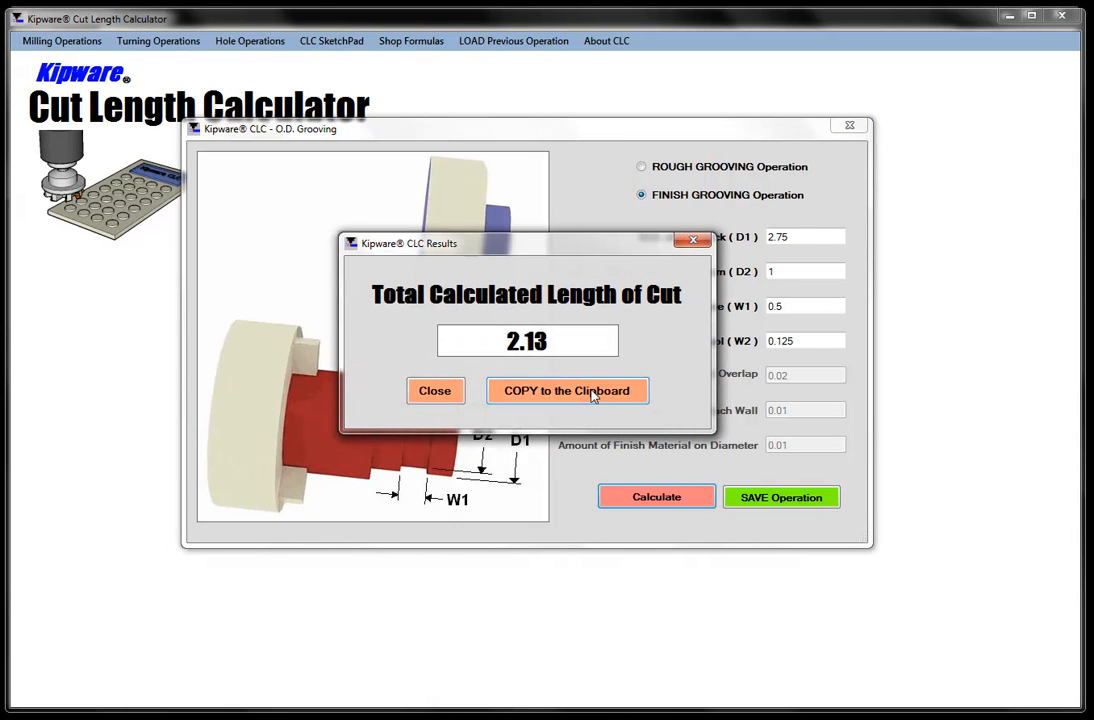
left_click(593, 393)
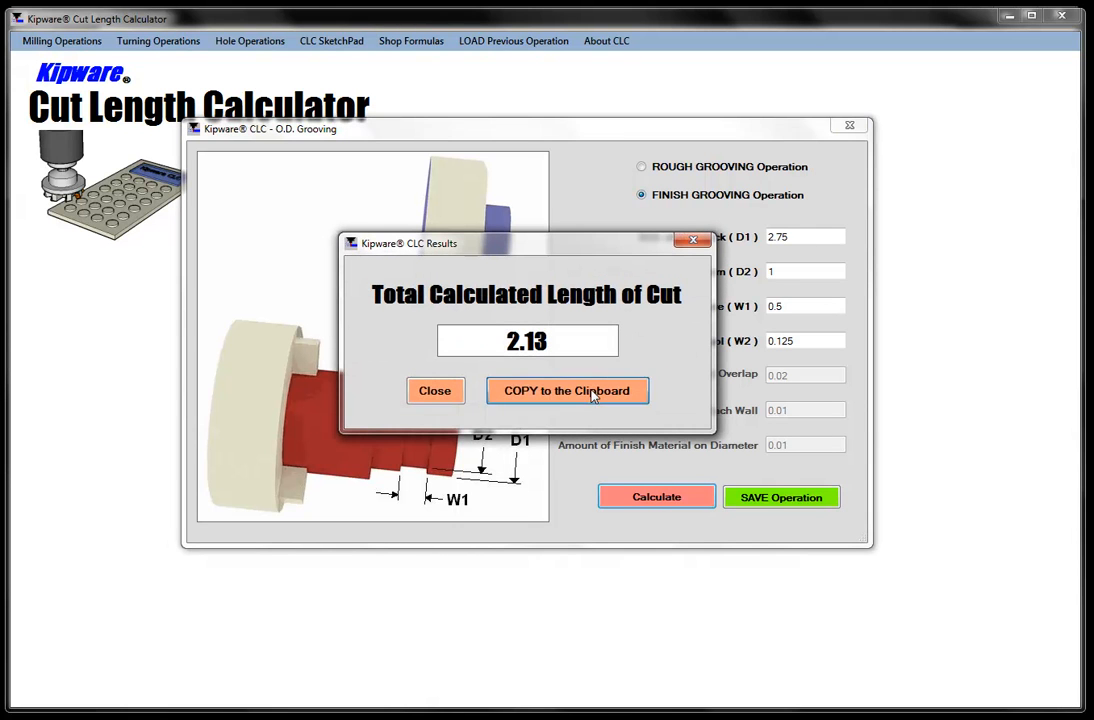
left_click(693, 240)
left_click(849, 125)
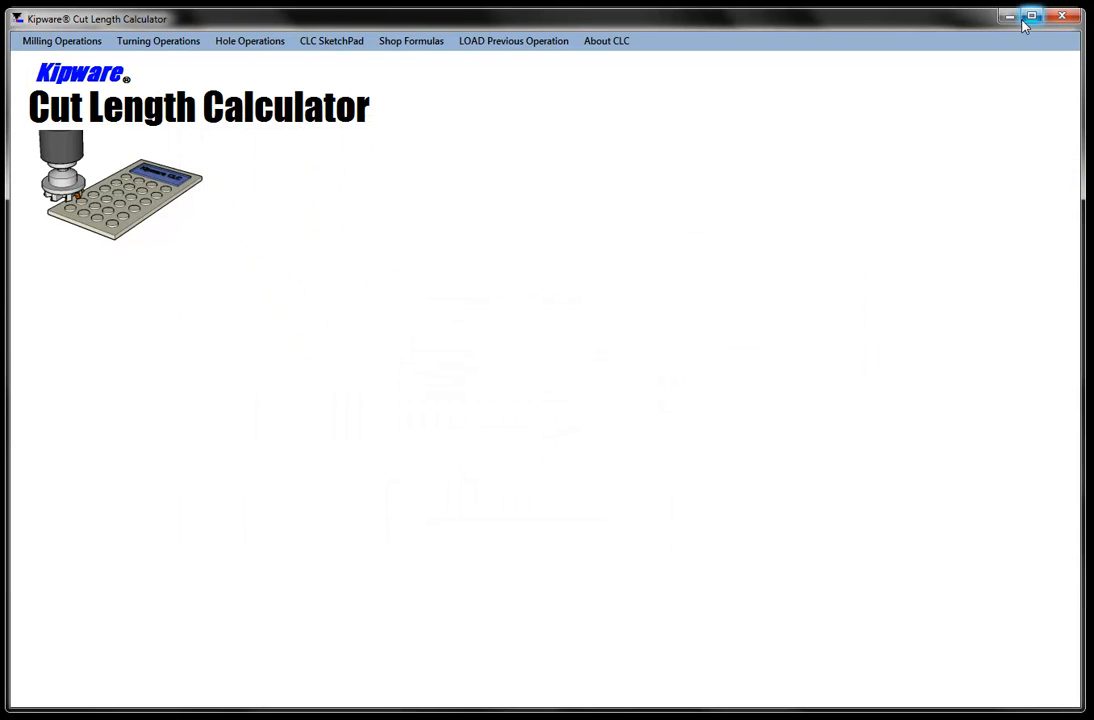
left_click(1010, 16)
- Set operation 4's length of cut to 2.13 inches and average work diameter to 2.500 inches, and calculate its cycle time
type("2.13")
key("Tab")
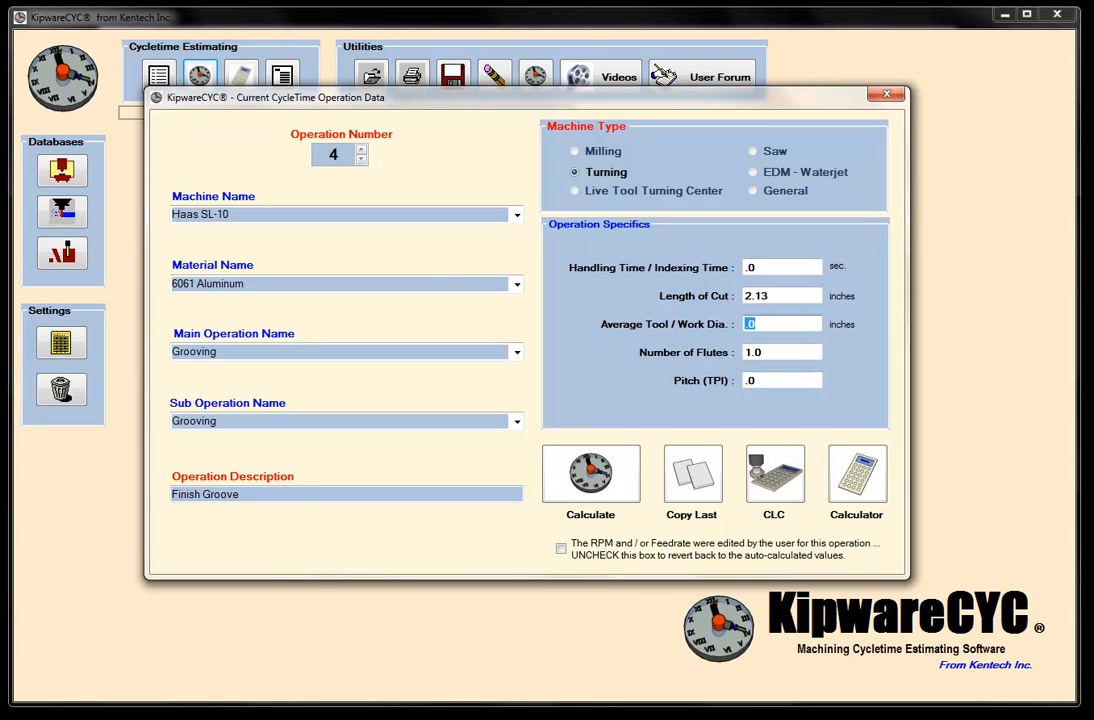
type("2.500")
left_click(596, 474)
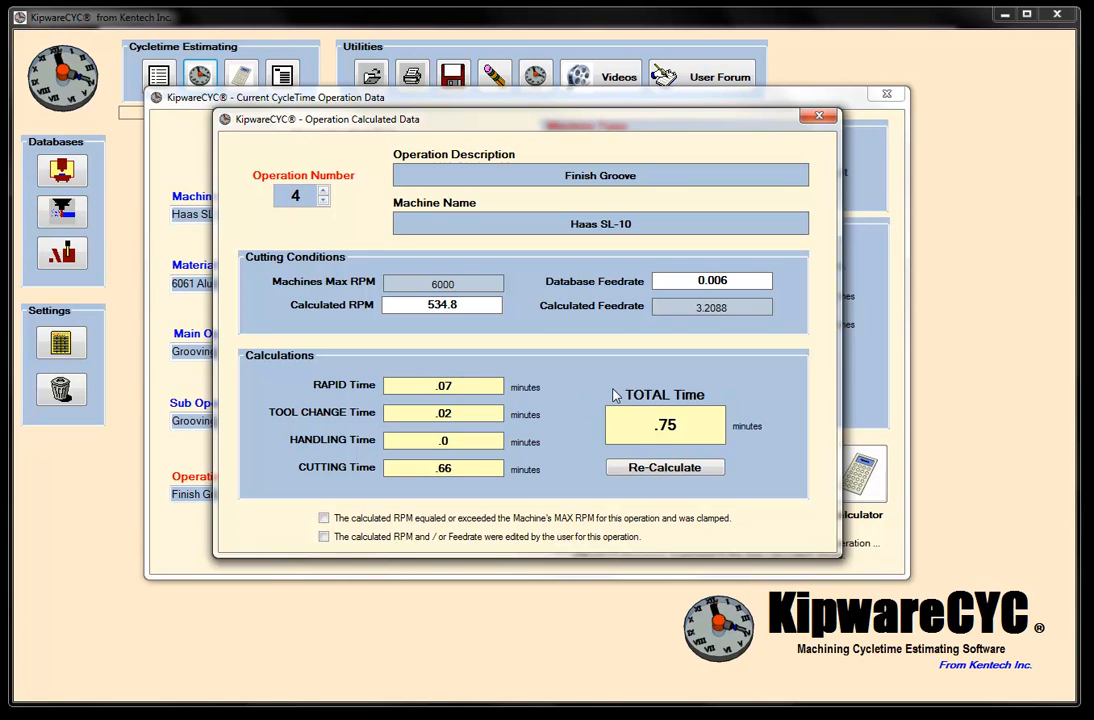
left_click(819, 116)
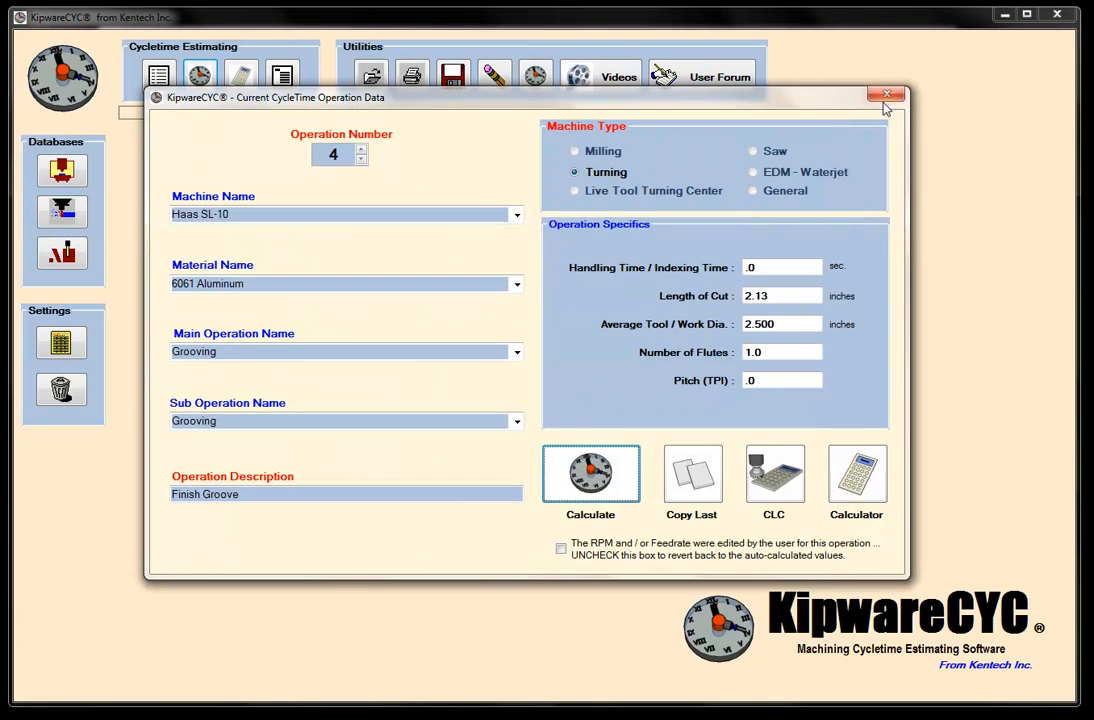
- Review the list of all operations in the estimate with their individual and total times
left_click(886, 95)
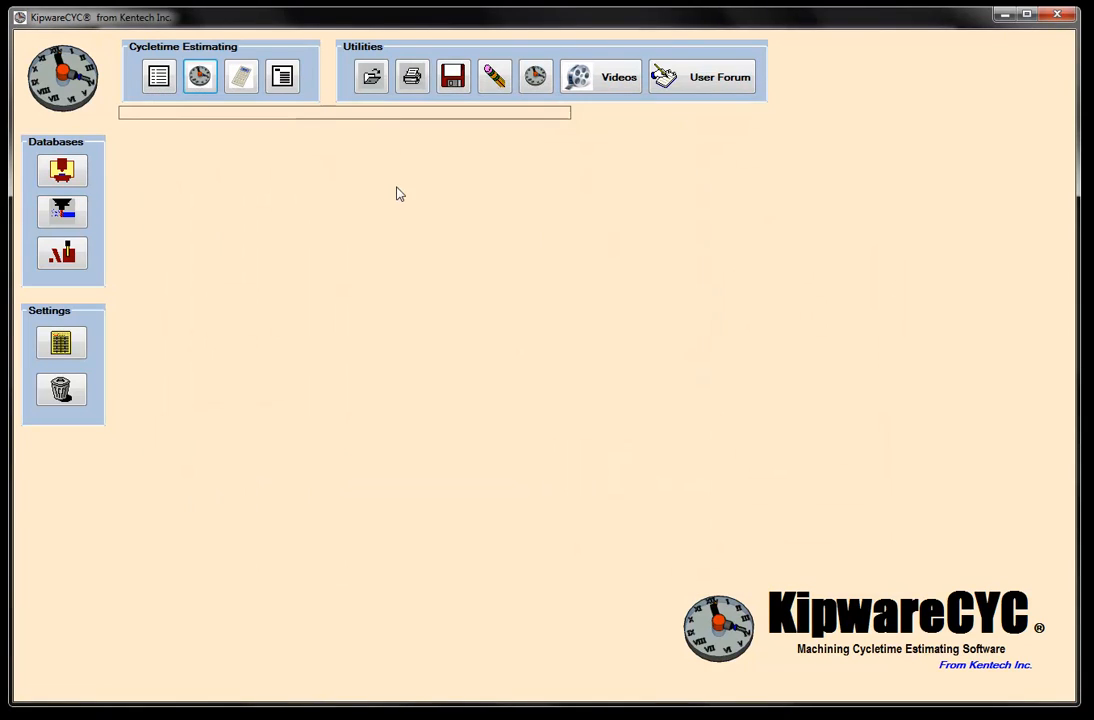
left_click(283, 79)
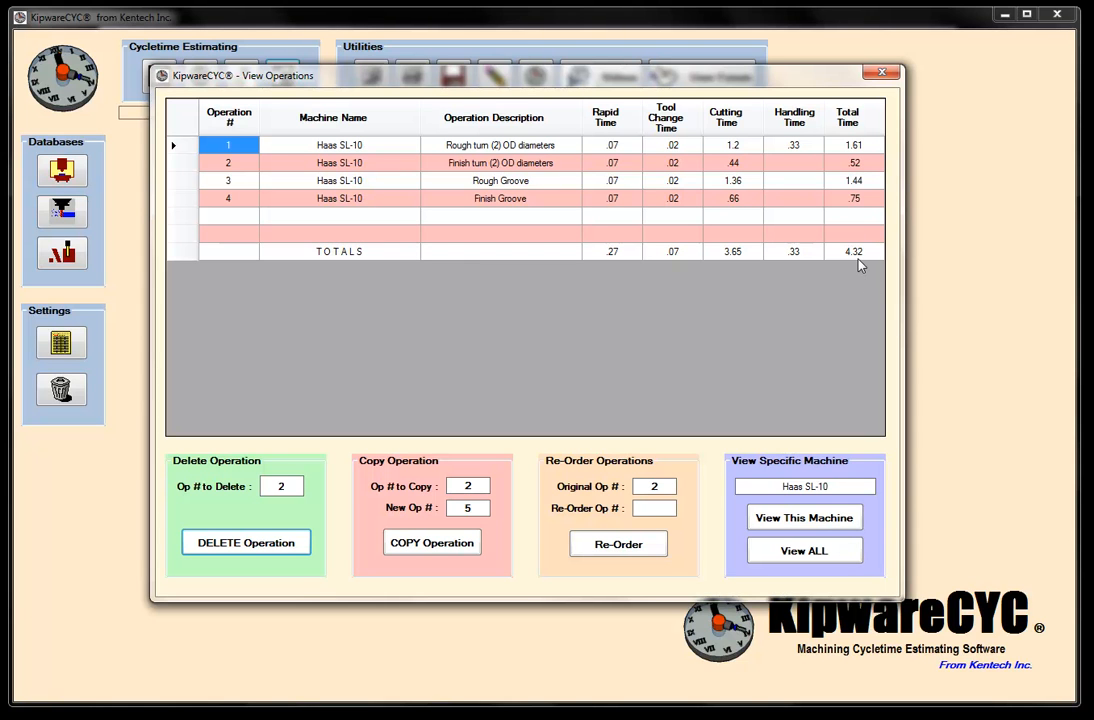
left_click(890, 76)
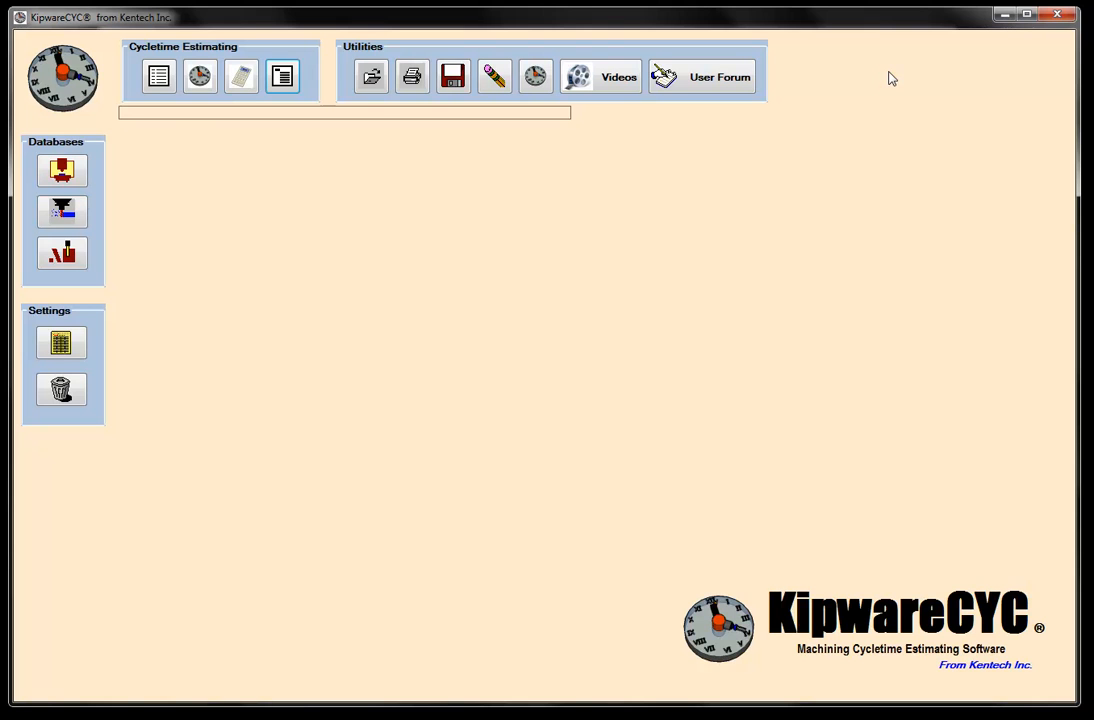
- Reopen the estimate's operation data and add a new operation 5 after the finish groove
left_click(197, 84)
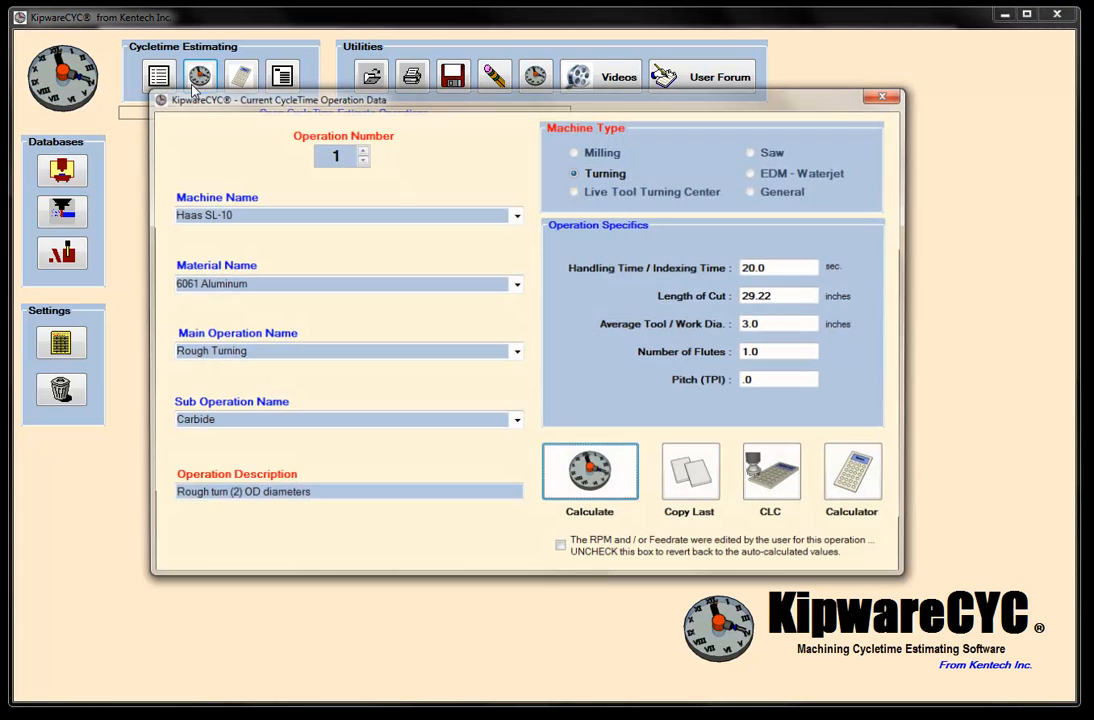
left_click(359, 149)
left_click(359, 149)
left_click(359, 149)
left_click(359, 149)
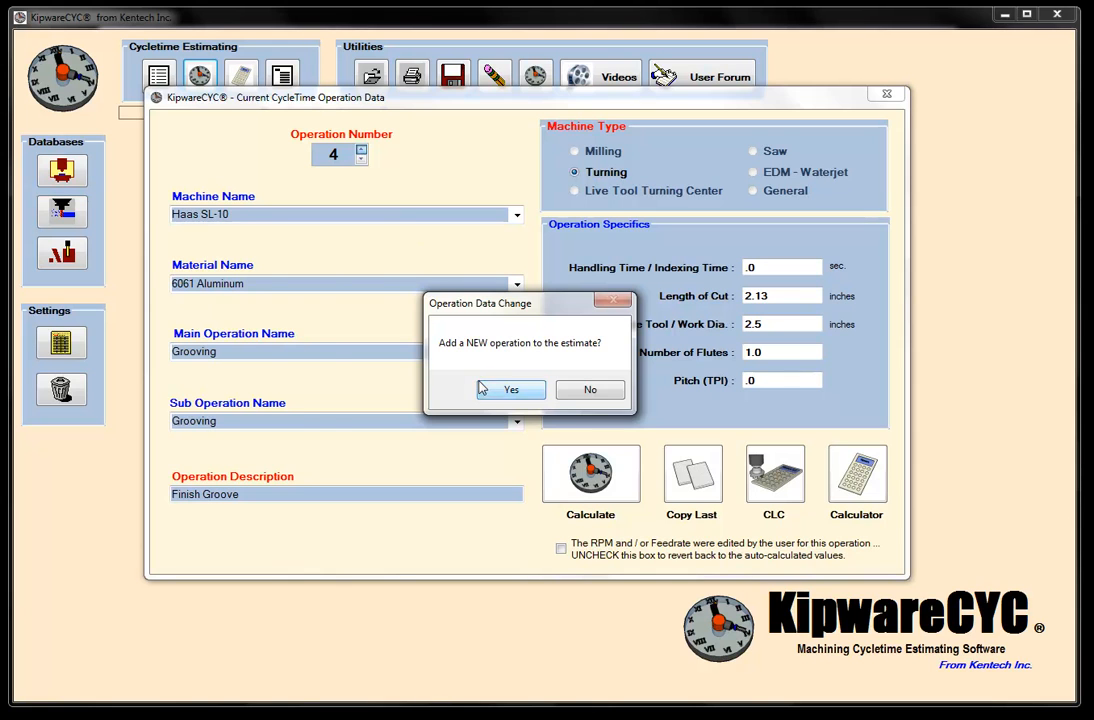
left_click(509, 388)
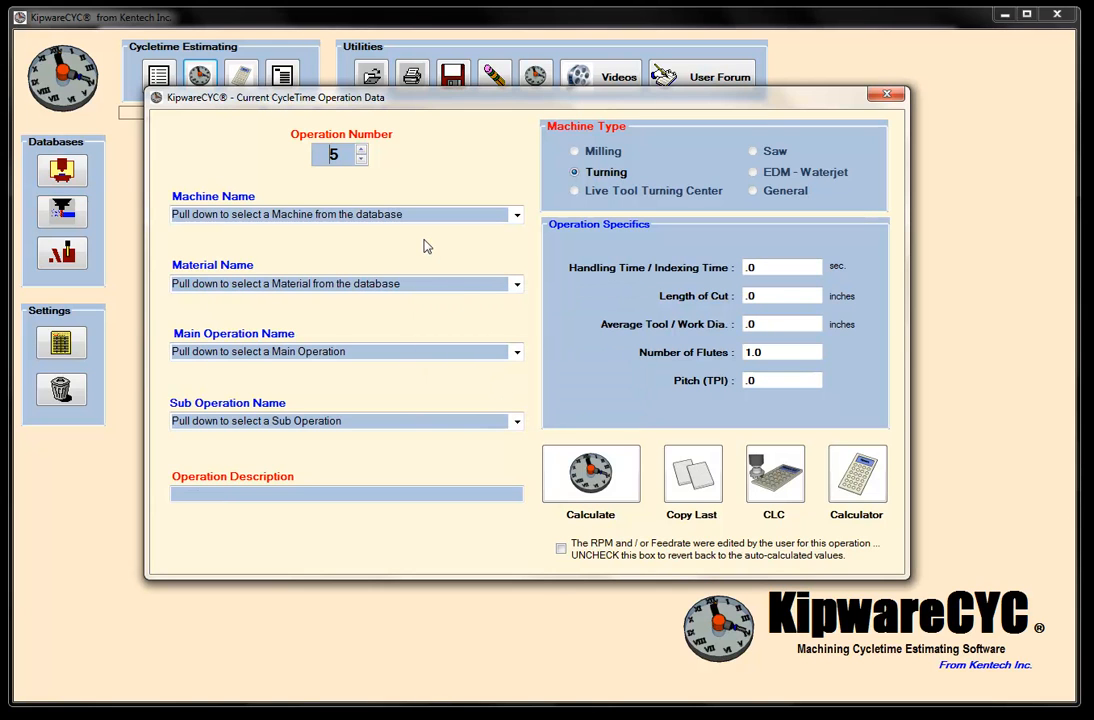
- Assign the Haas VF-1 machine and 6061 Aluminum material to operation 5
left_click(516, 215)
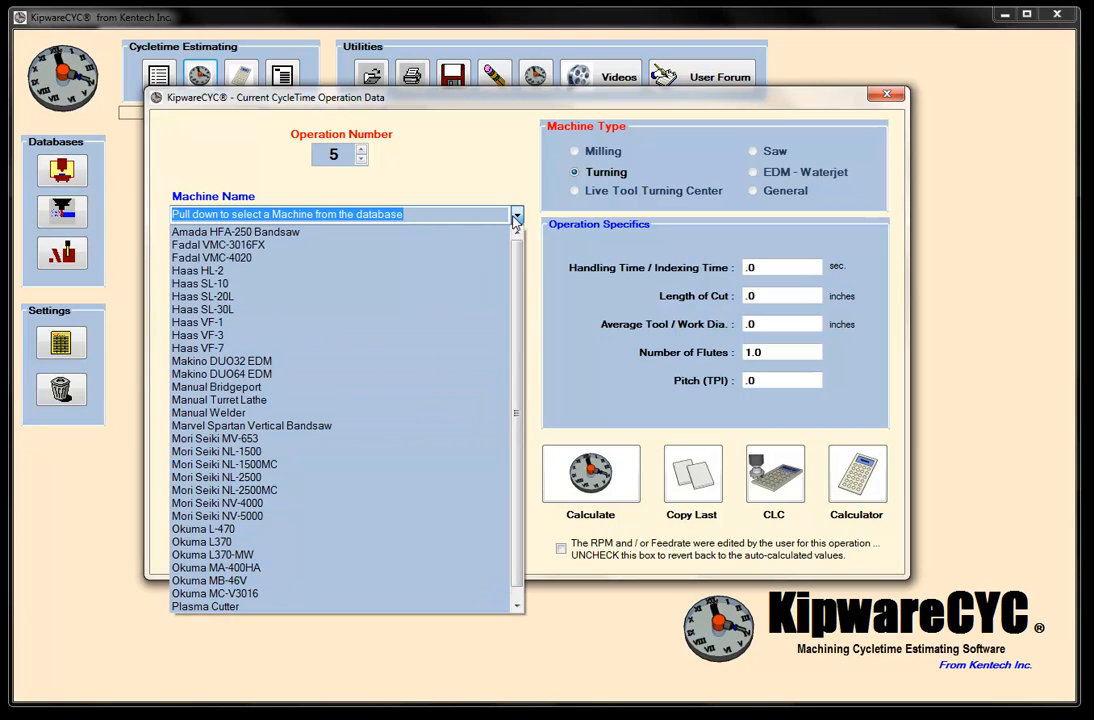
left_click(254, 322)
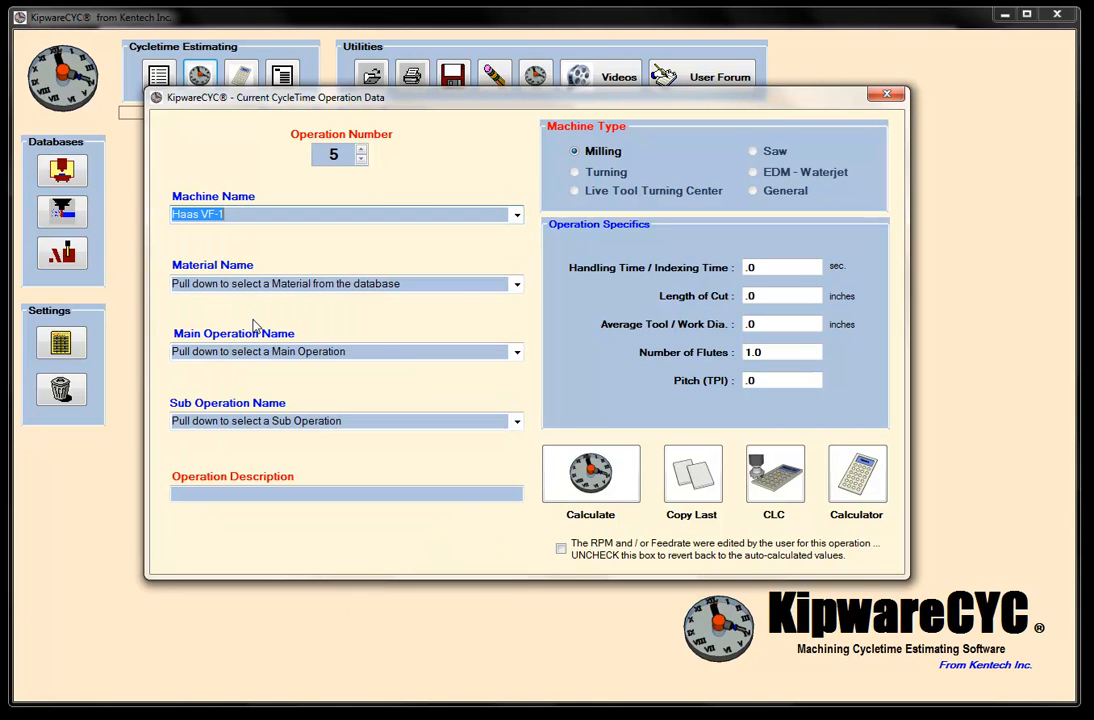
left_click(517, 284)
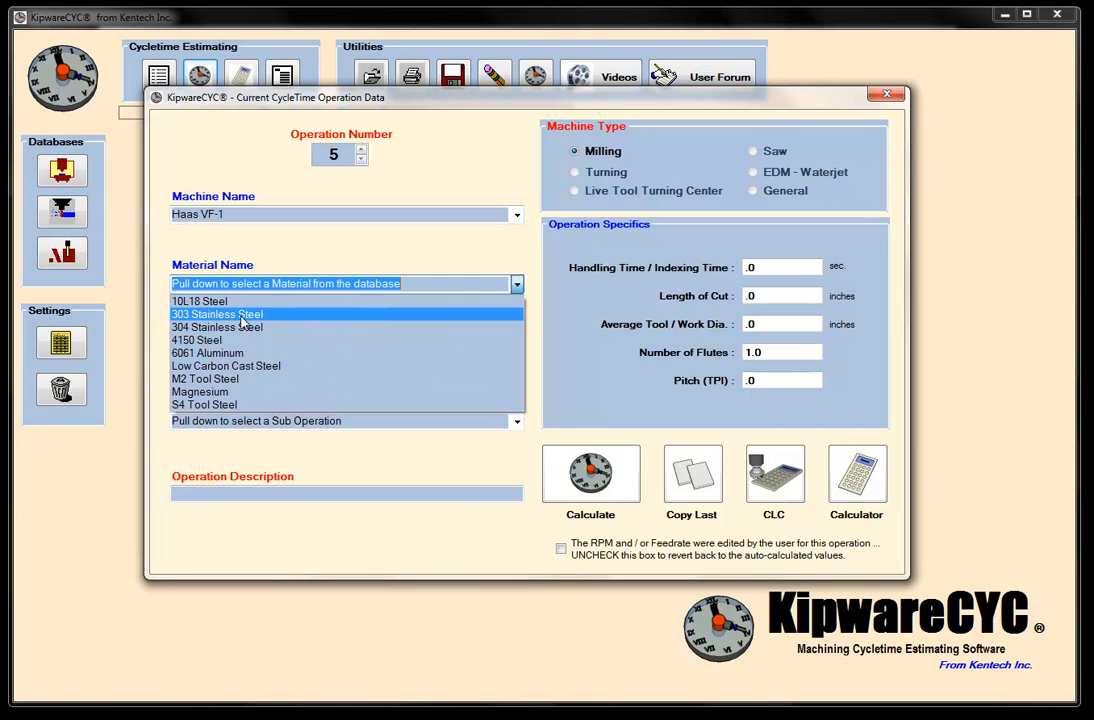
left_click(212, 354)
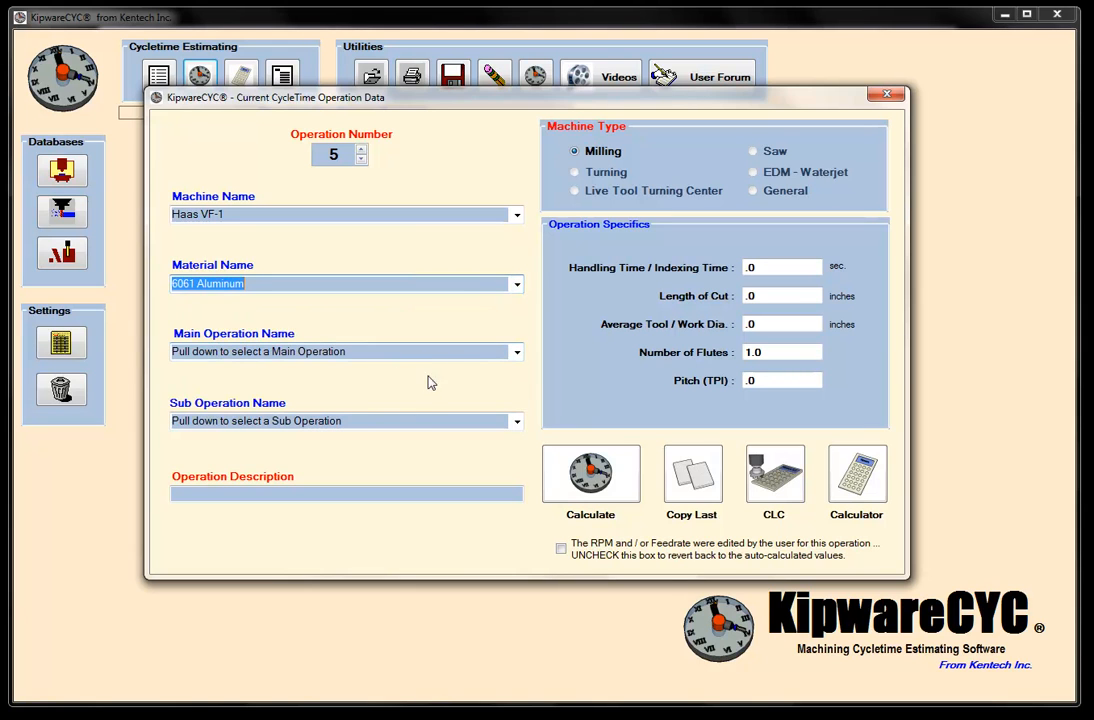
- Set operation 5's main operation to Drilling and sub operation to HSS, and describe it as Spot Drill (2)
left_click(517, 351)
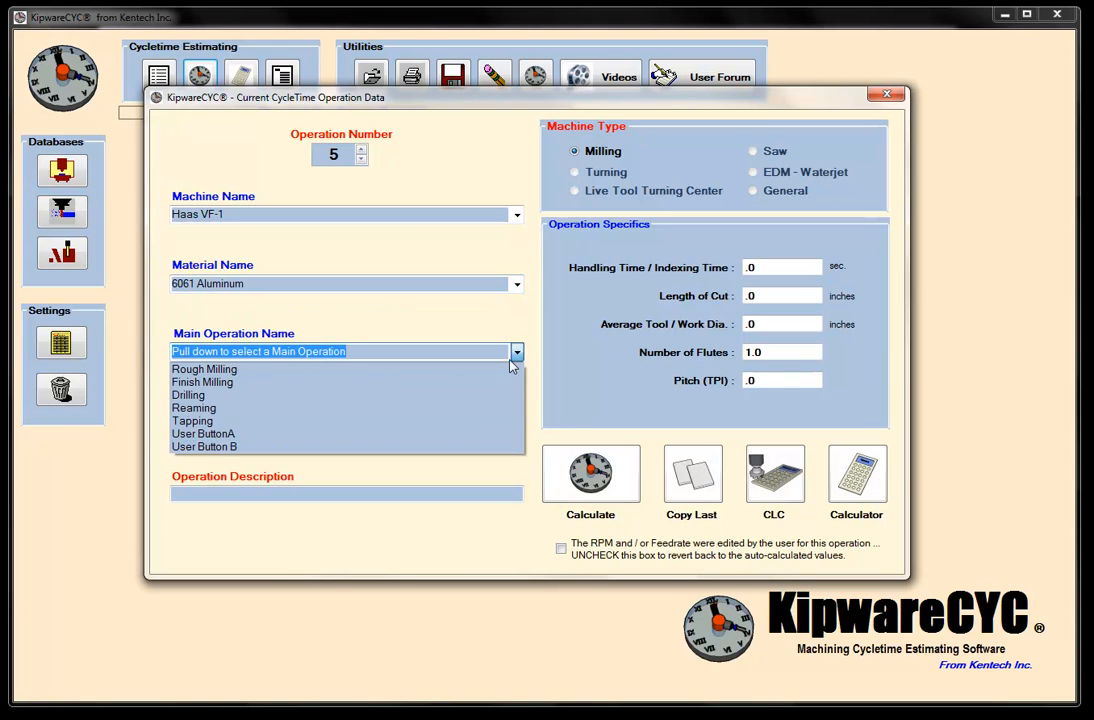
left_click(188, 396)
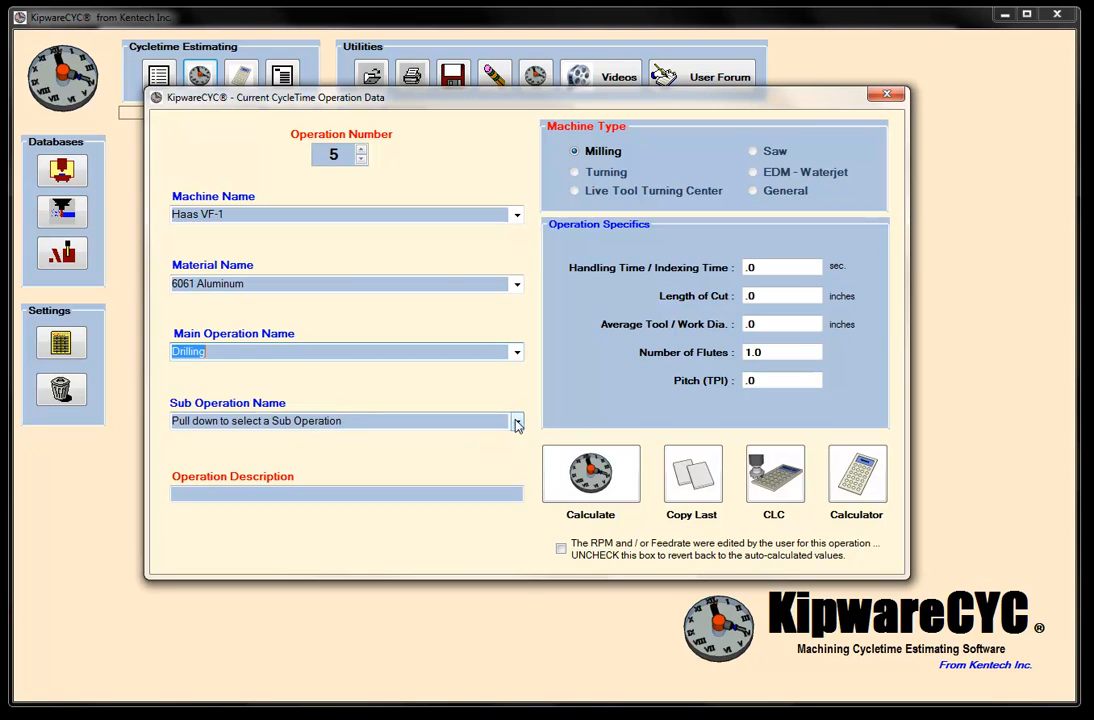
left_click(517, 421)
left_click(183, 438)
left_click(216, 494)
type("Spot Drill (2")
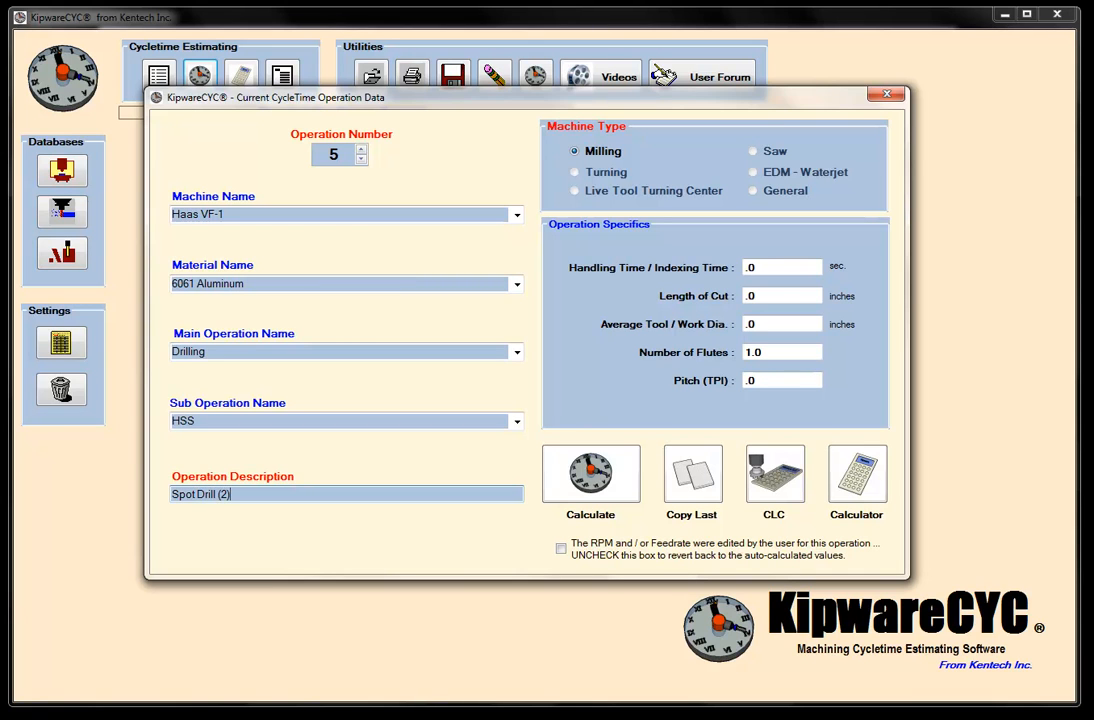
- Set the handling time of the Spot Drill (2) operation to 30.0 seconds
key("Tab")
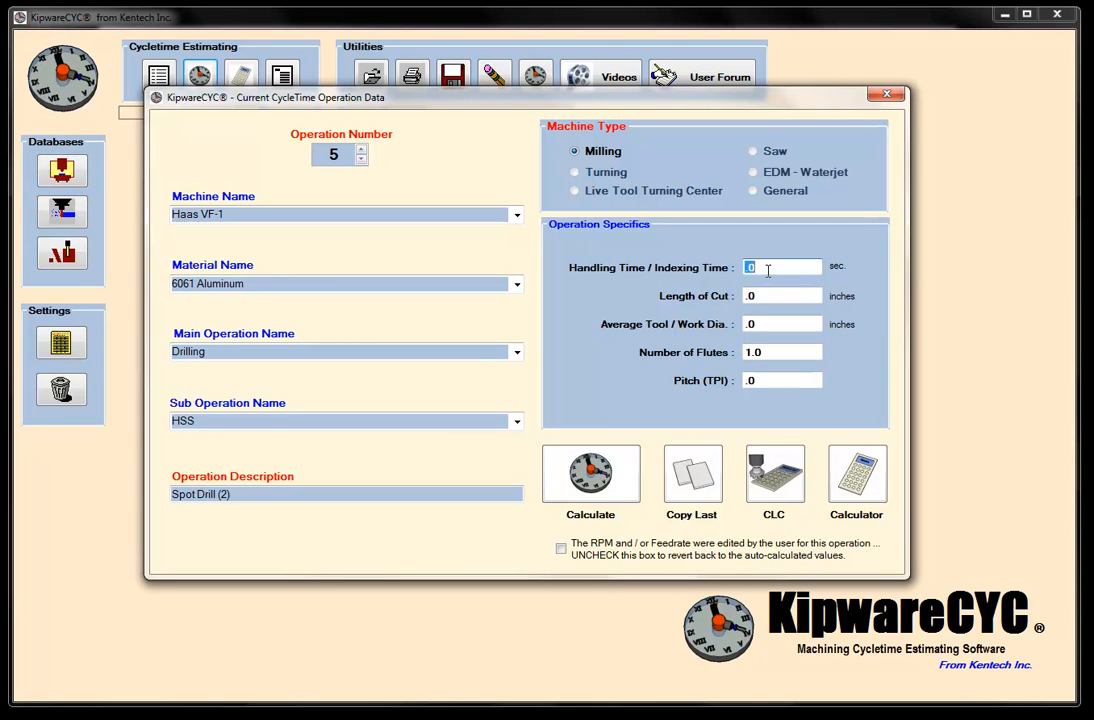
type("30.0")
key("Tab")
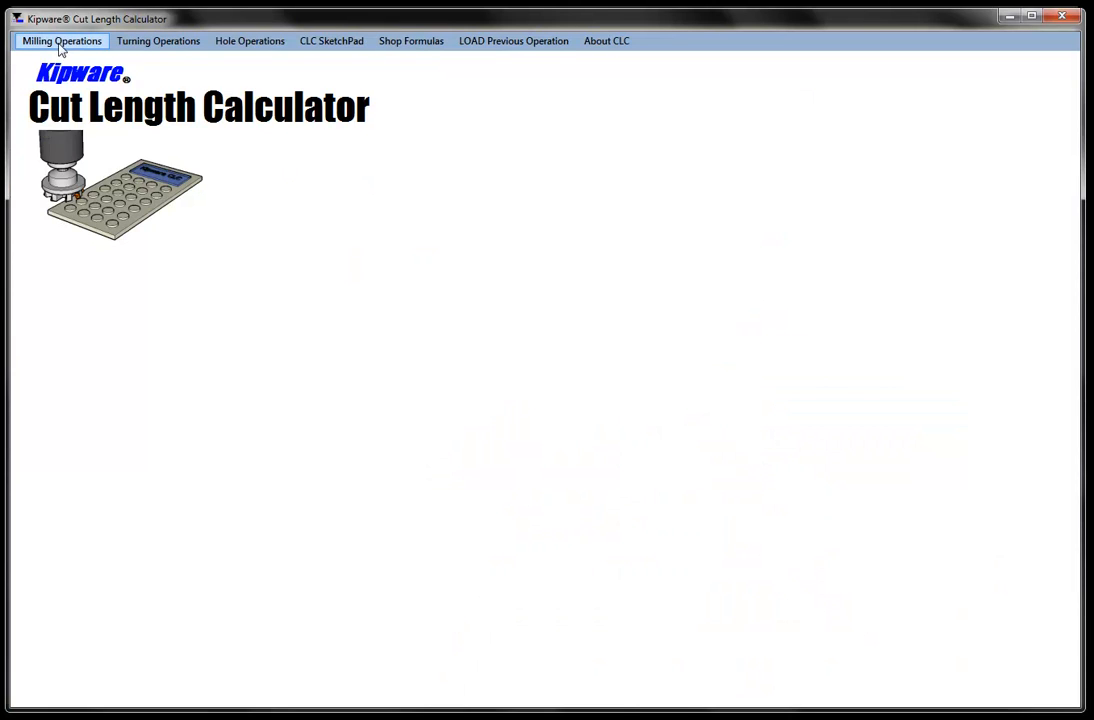
- In the Cut Length Calculator, calculate the straight drilling length of cut for 2 holes with a total drill length of .175
left_click(60, 42)
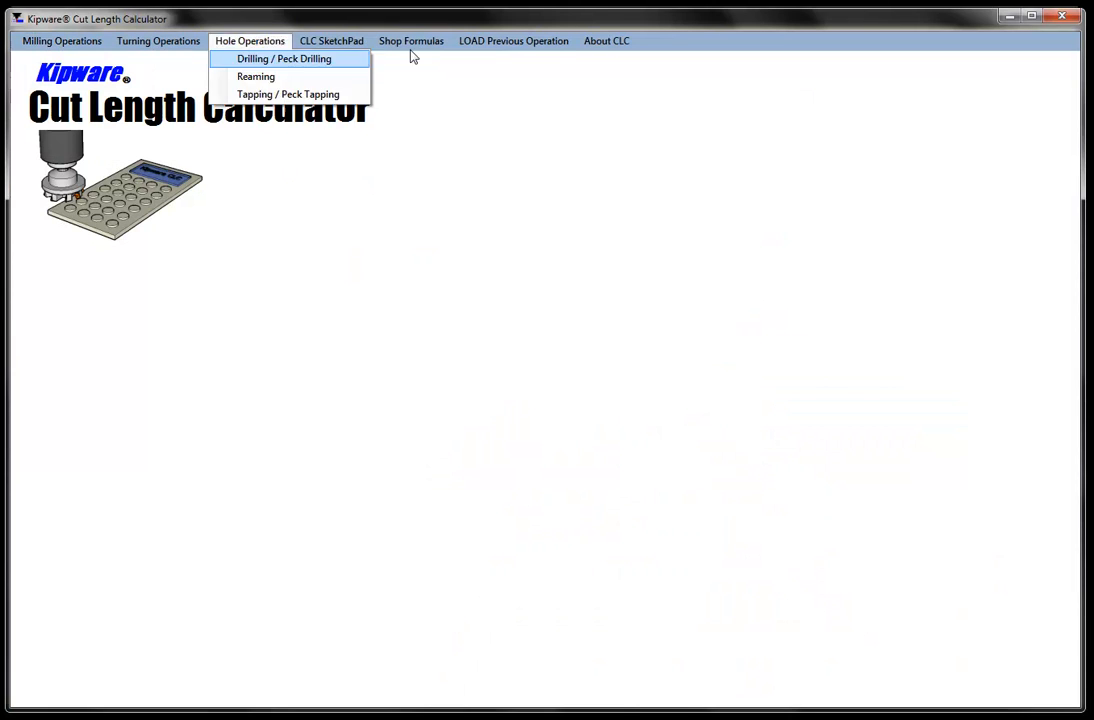
left_click(280, 42)
left_click(283, 64)
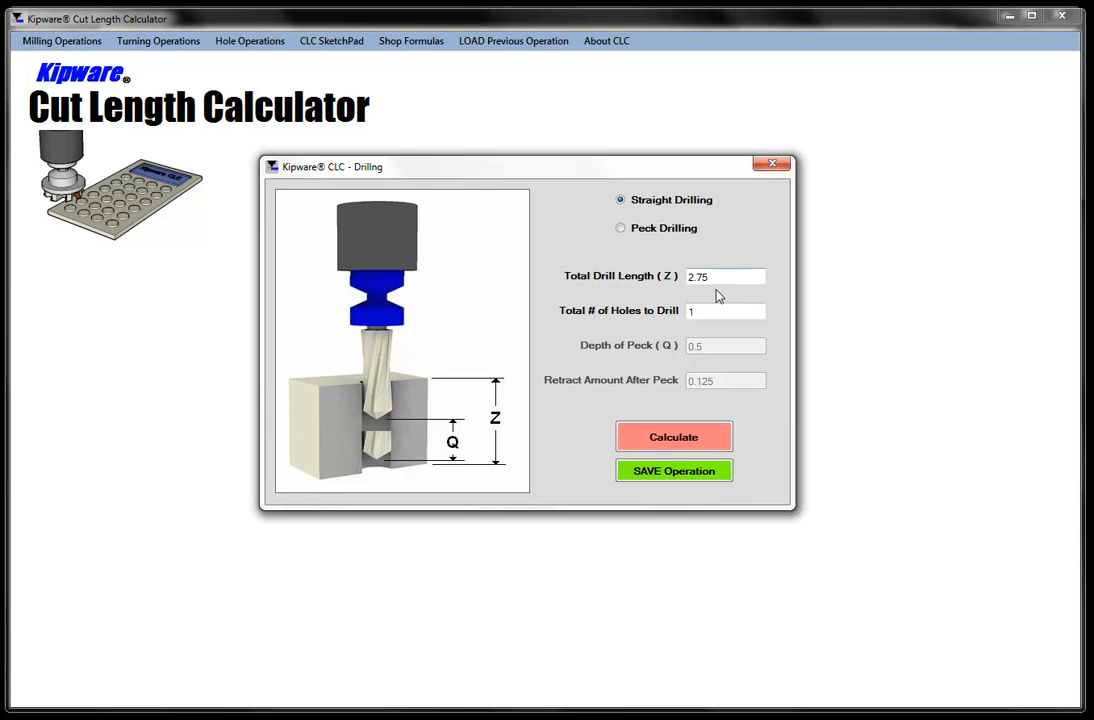
left_click_drag(723, 277, 588, 287)
type(".175")
key("Tab")
type("2.0")
left_click(705, 442)
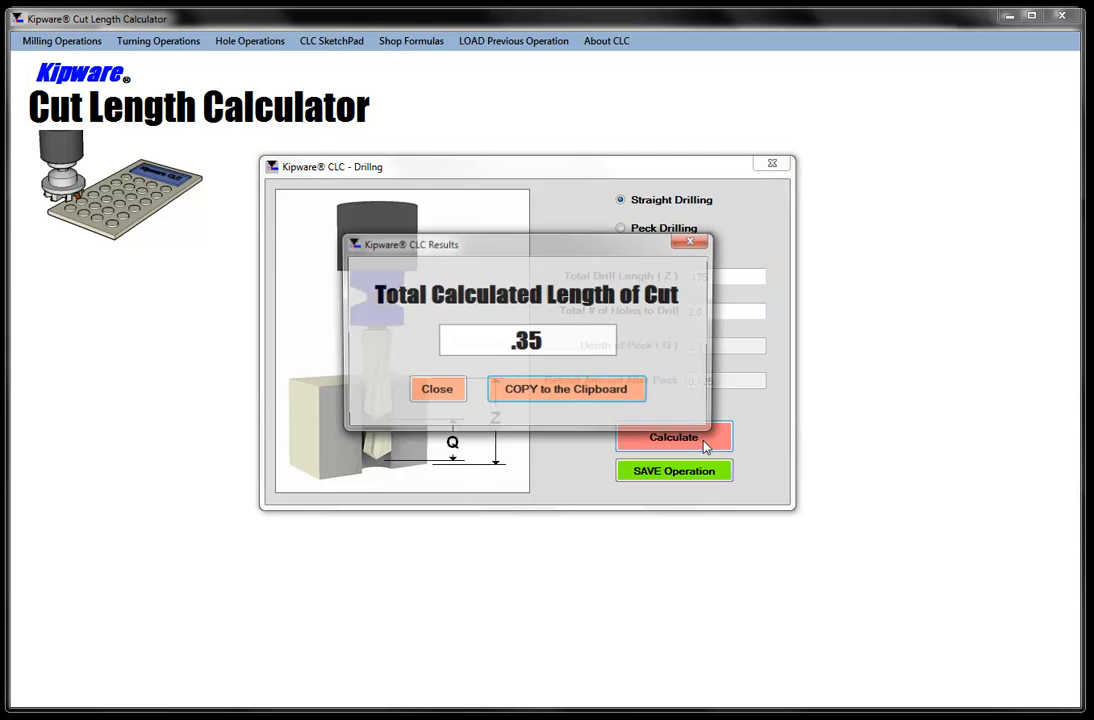
left_click(693, 246)
left_click(771, 162)
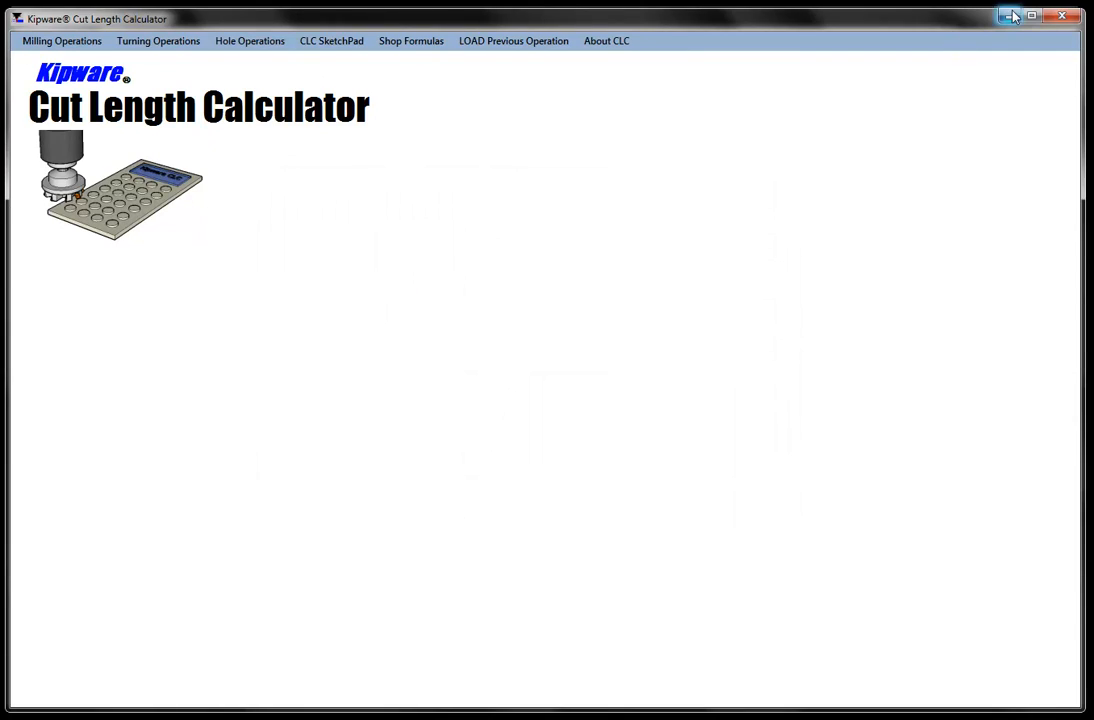
- Back in KipwareCYC, give operation 5 a length of cut of .35 and a tool diameter of .250 inches, and calculate its time
left_click(1008, 16)
type(".35")
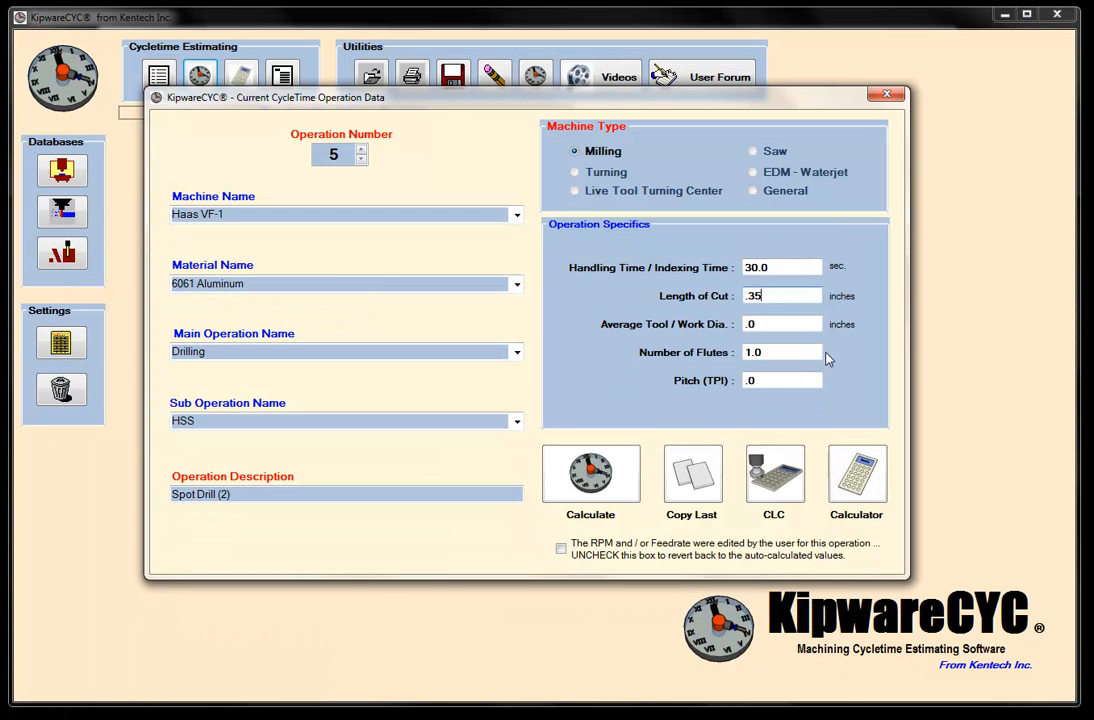
left_click(764, 324)
type(".250")
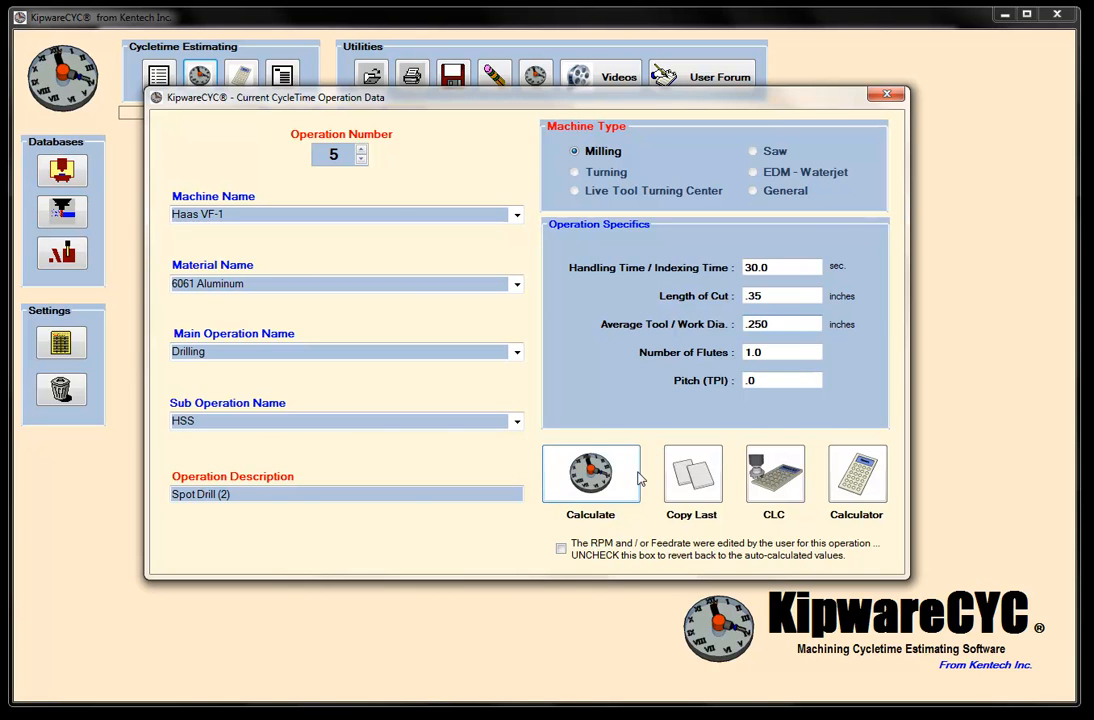
left_click(587, 482)
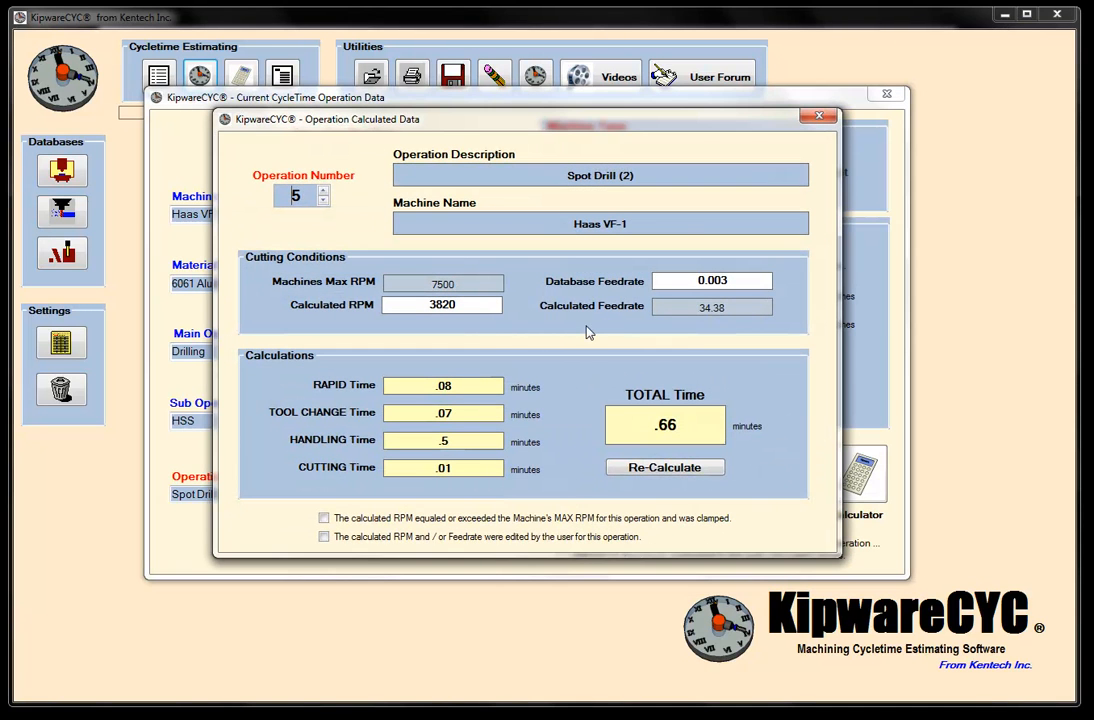
left_click(819, 116)
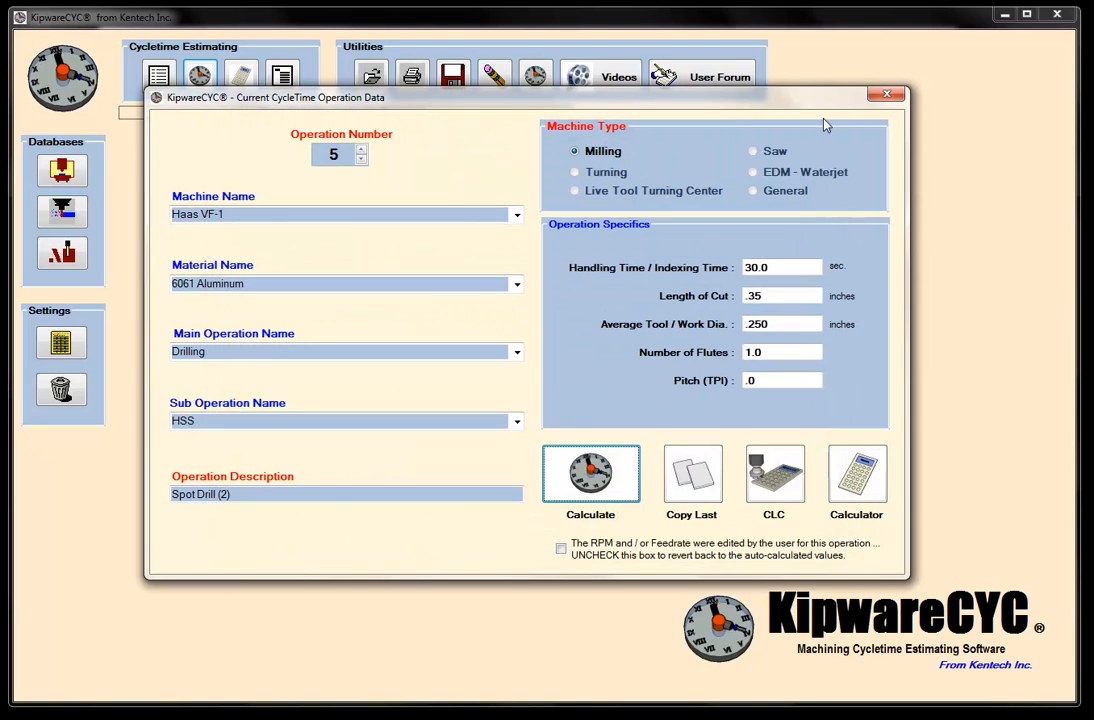
- Add a new operation 6 to the estimate and copy the machine and material from the previous operation
left_click(361, 149)
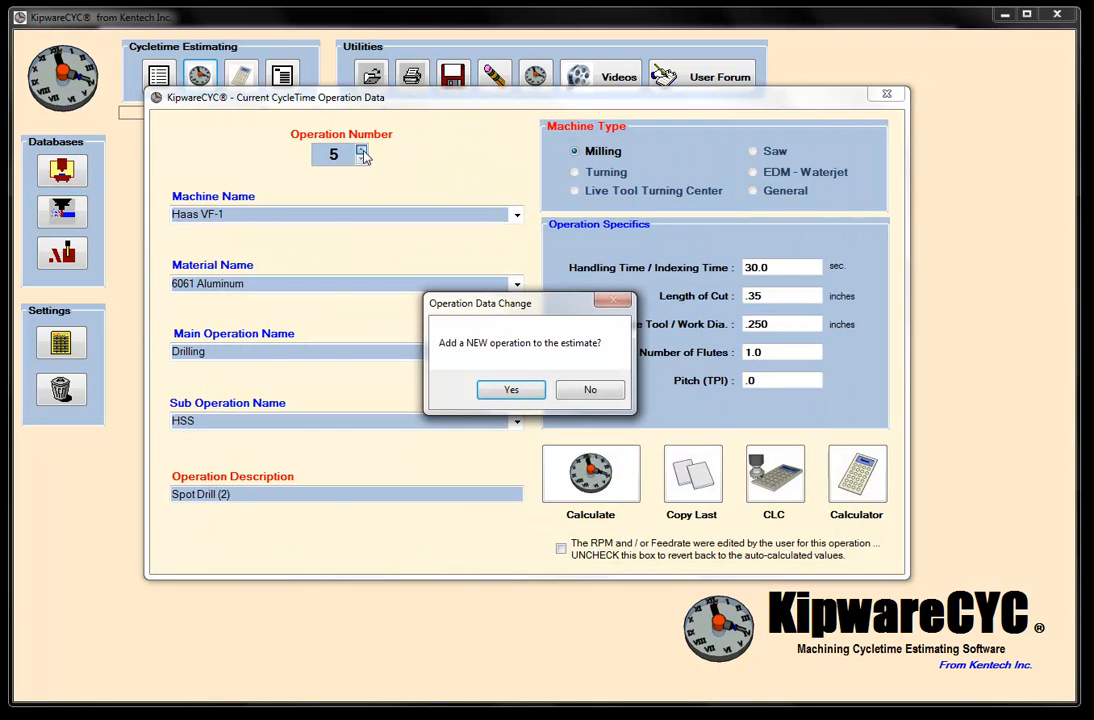
left_click(512, 390)
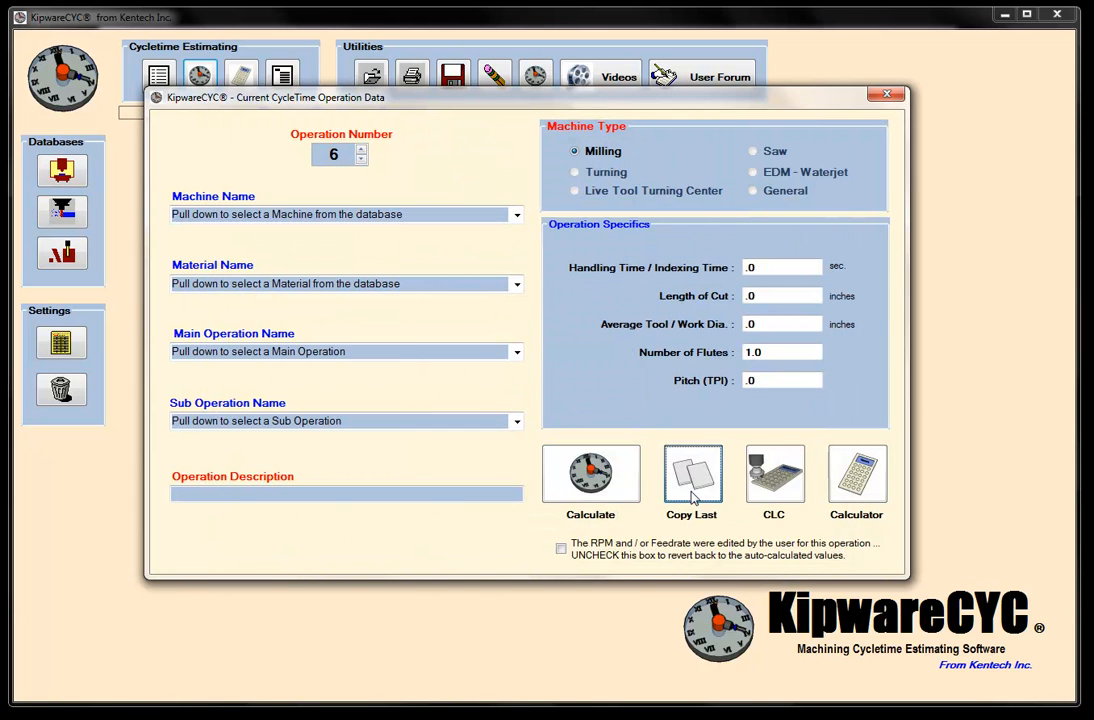
left_click(692, 490)
- Set operation 6's main operation to Drilling and describe it as Drill (2) Holes
left_click(516, 352)
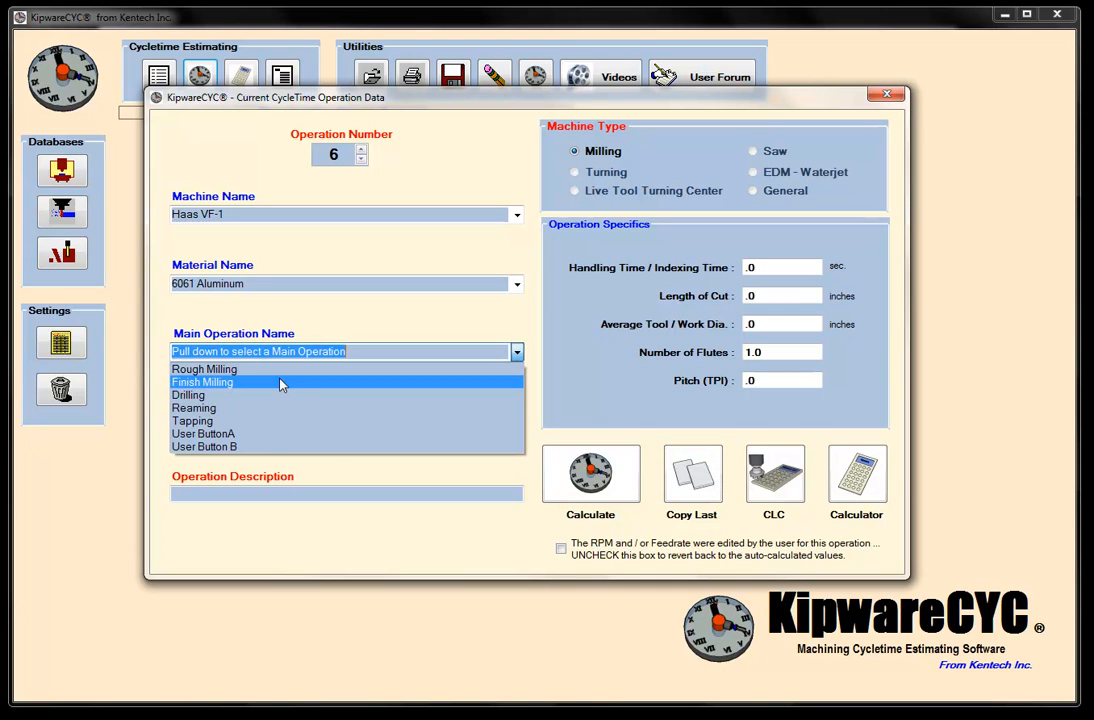
left_click(255, 397)
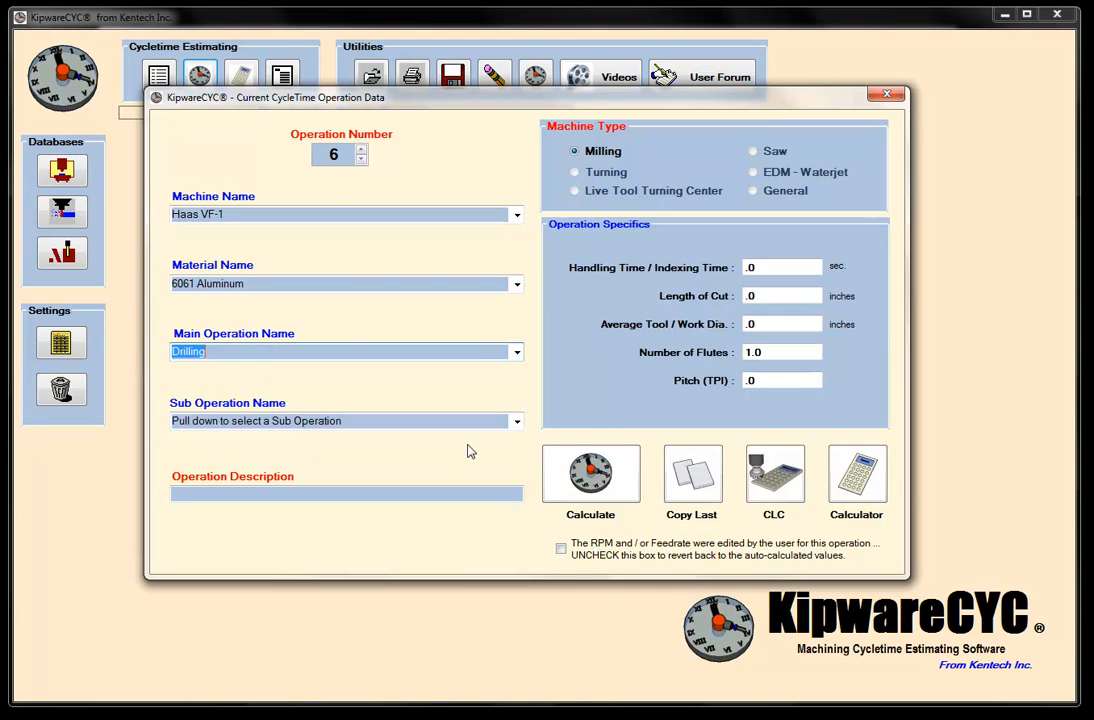
left_click(517, 421)
left_click(205, 488)
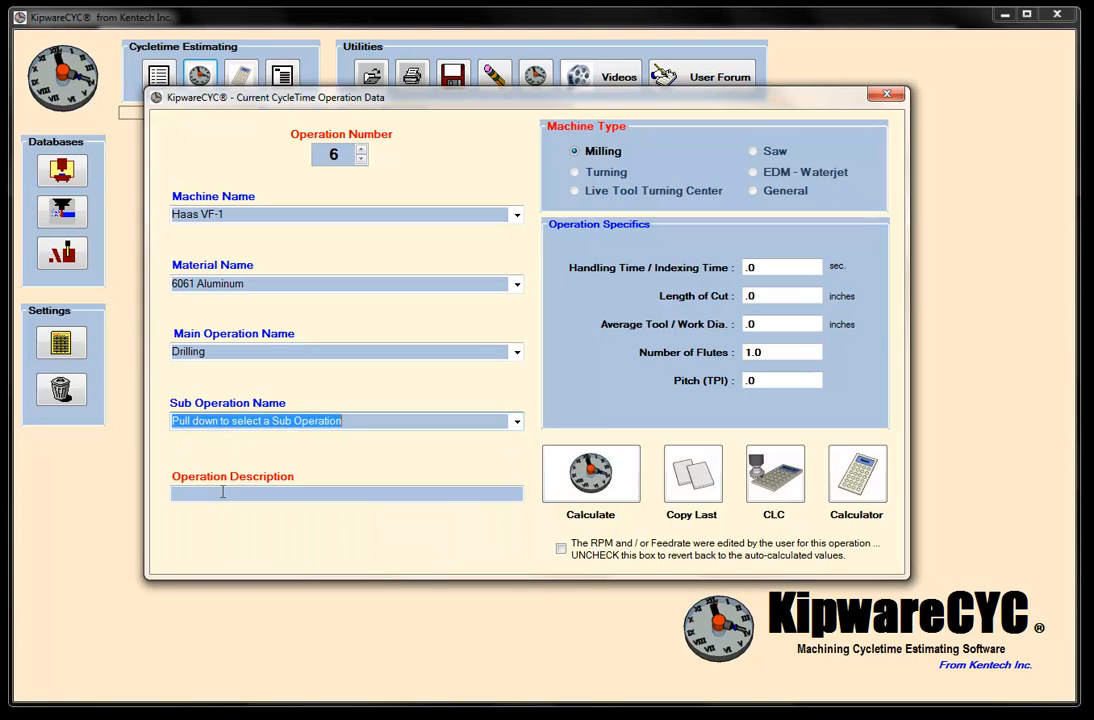
left_click(222, 492)
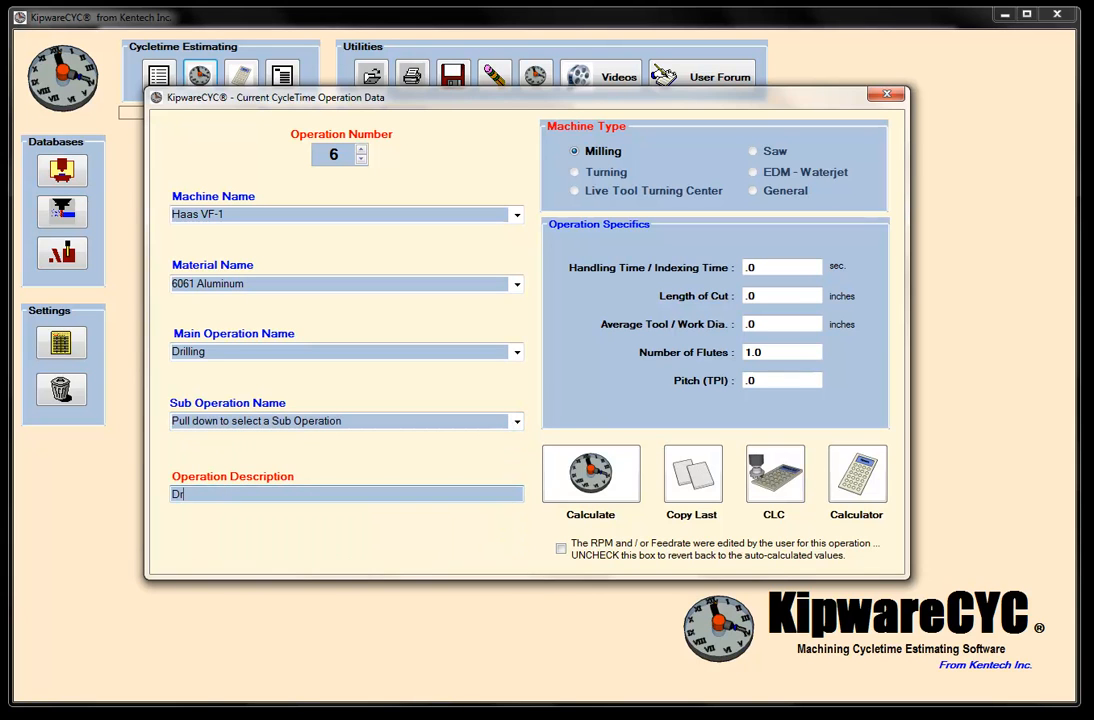
type("Drill (2) Holes")
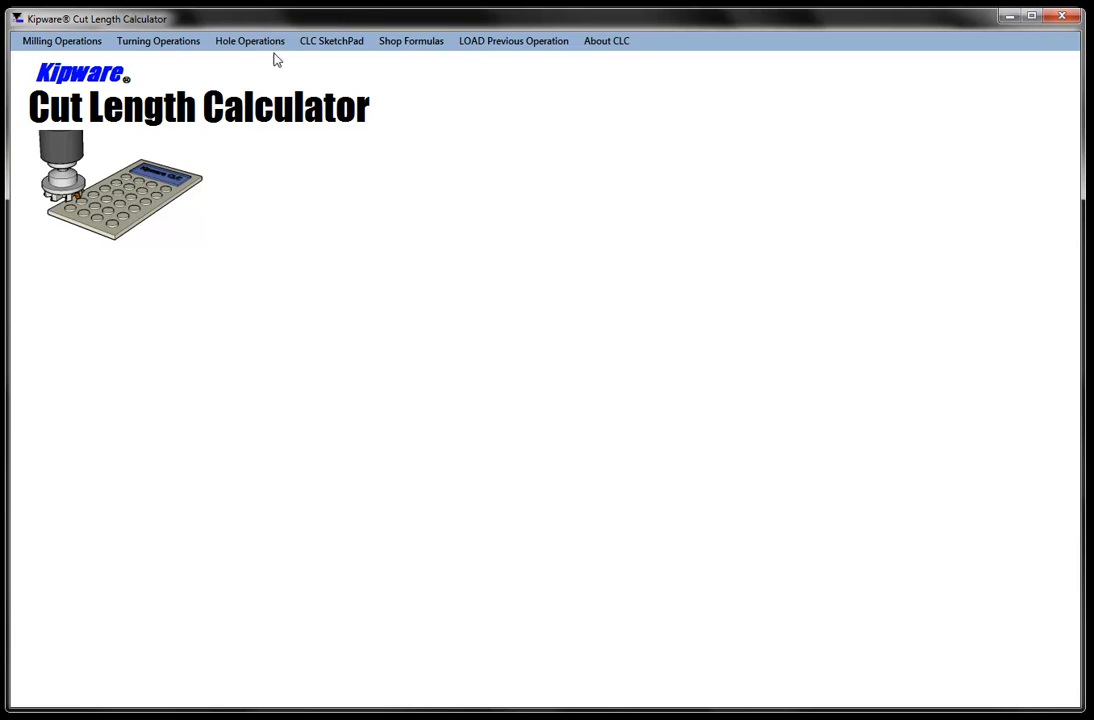
- In the Cut Length Calculator, calculate the peck drilling length for 2 holes 1.2 deep, with .100 peck depth and .050 retract amount
left_click(268, 50)
left_click(277, 59)
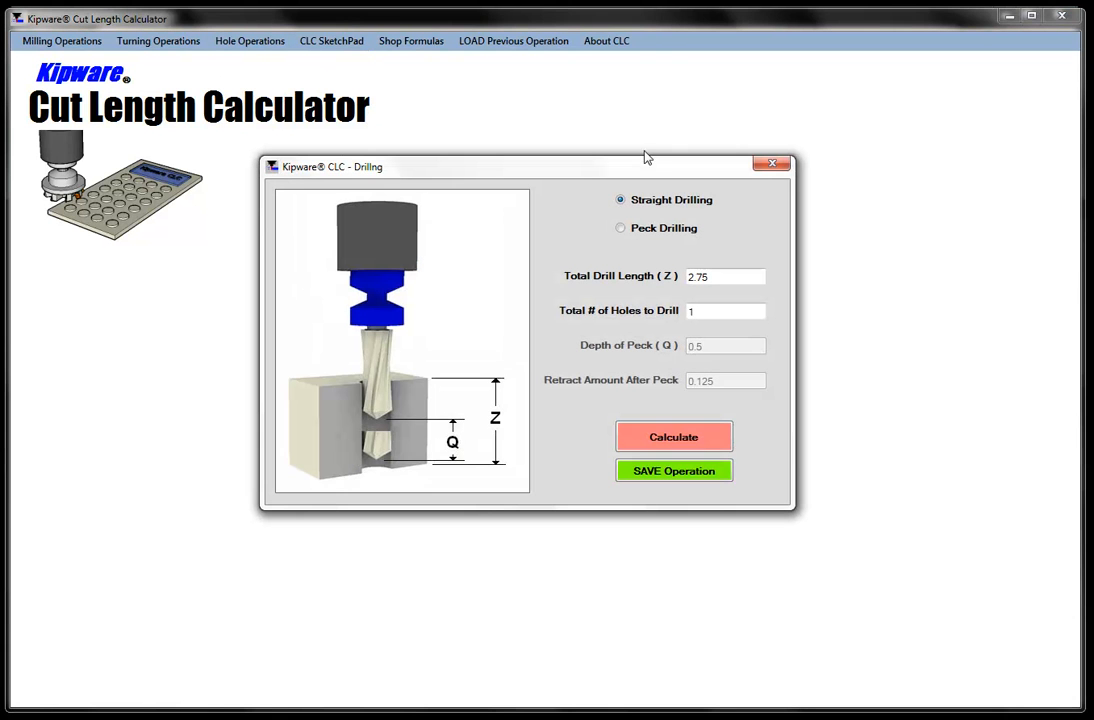
left_click(659, 233)
double_click(725, 278)
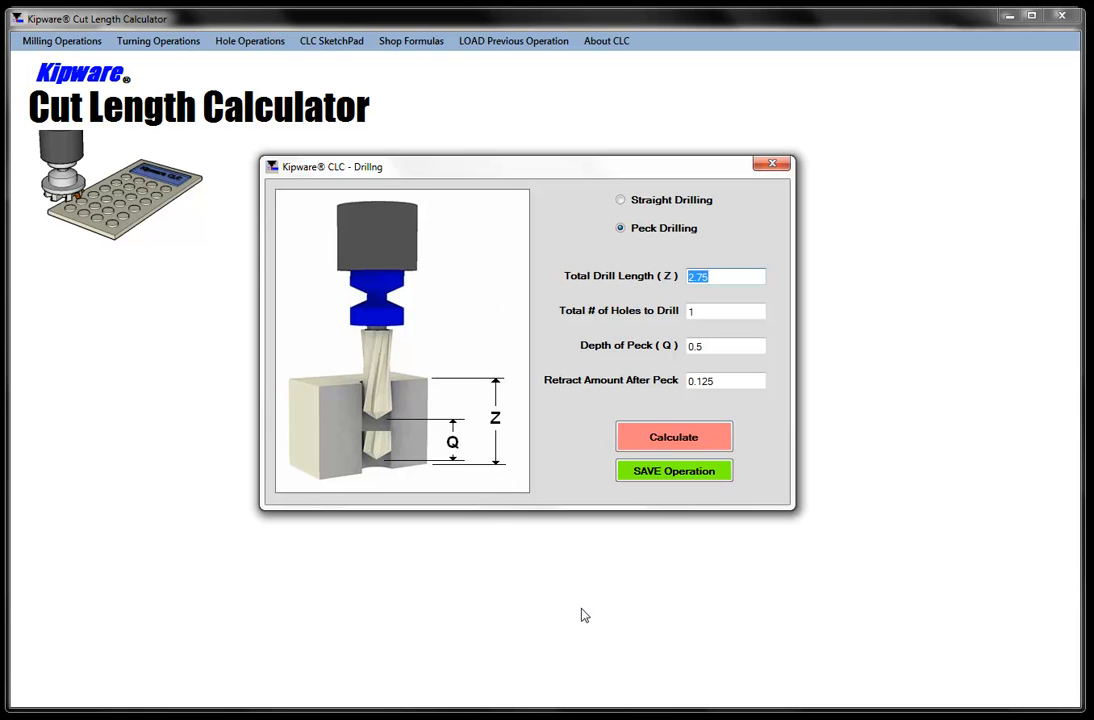
type("1.22")
key("Tab")
key("BackSpace")
type(".100")
key("Tab")
type(".050")
left_click(650, 442)
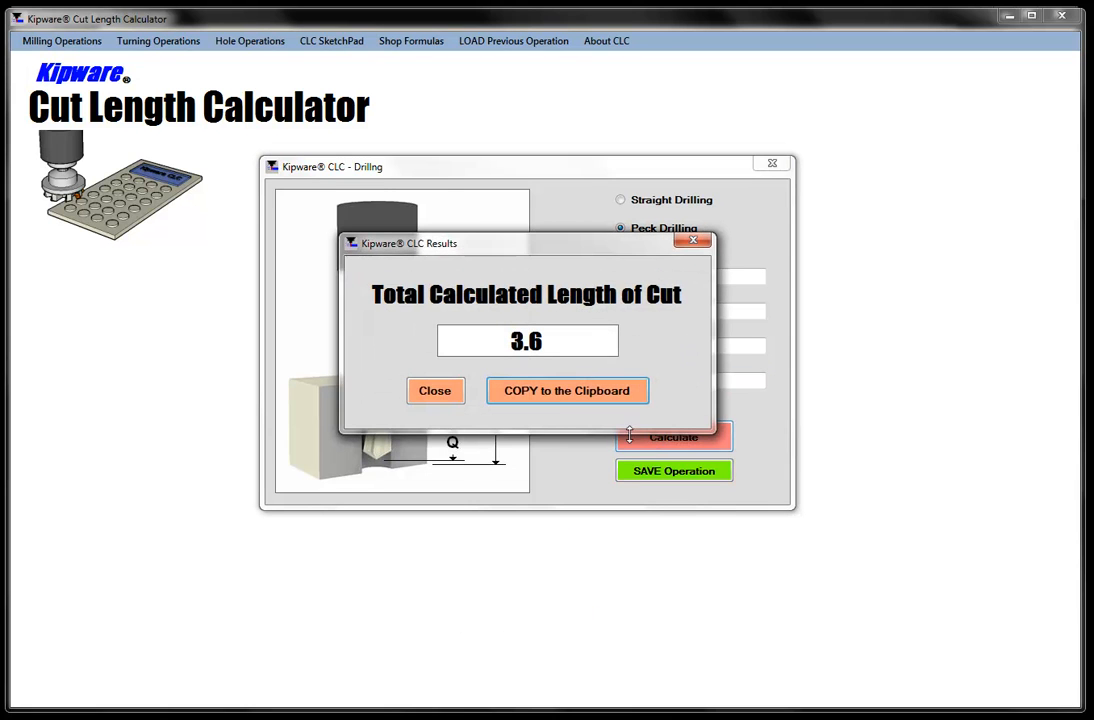
left_click(700, 240)
left_click(772, 164)
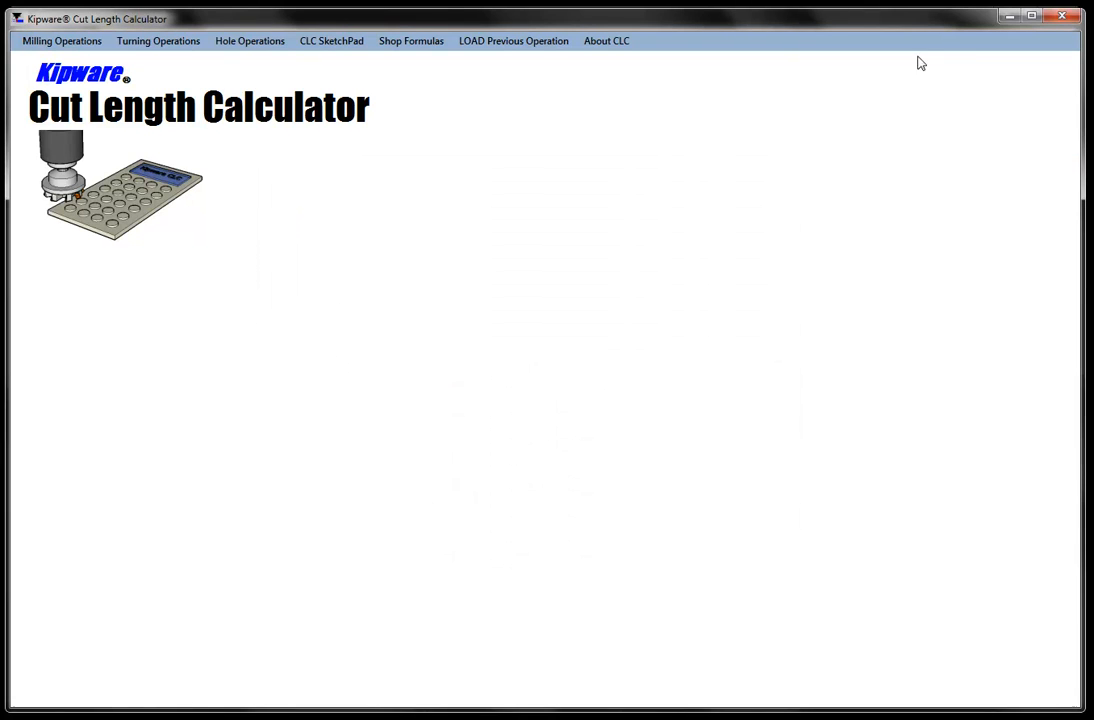
- Back in KipwareCYC, give operation 6 a 3.6 inch length of cut, .1875 inch tool diameter and HSS sub operation, and calculate its time
left_click(1007, 20)
type("3.")
key("Tab")
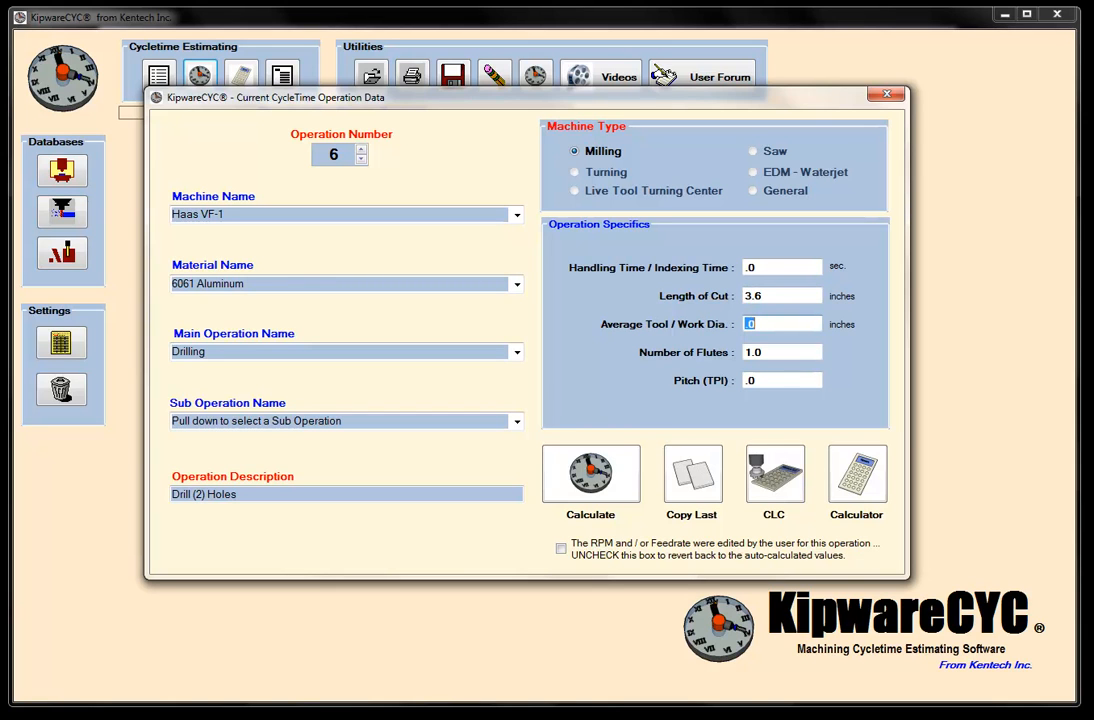
type(".1875")
key("Tab")
left_click(554, 500)
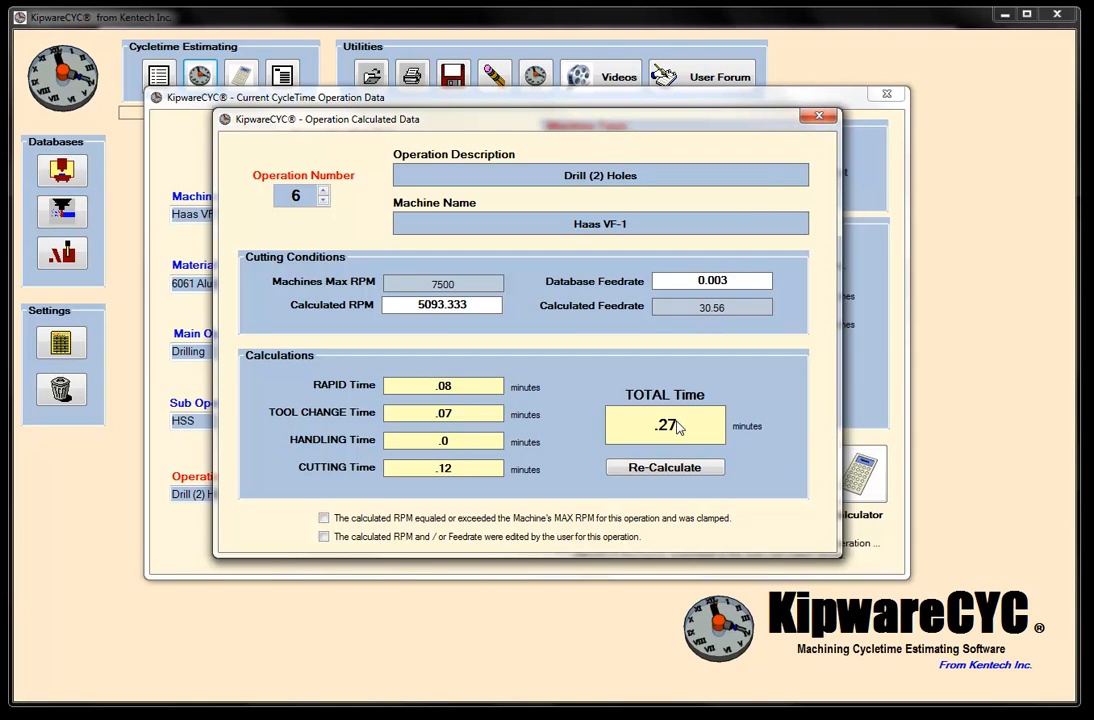
left_click(815, 118)
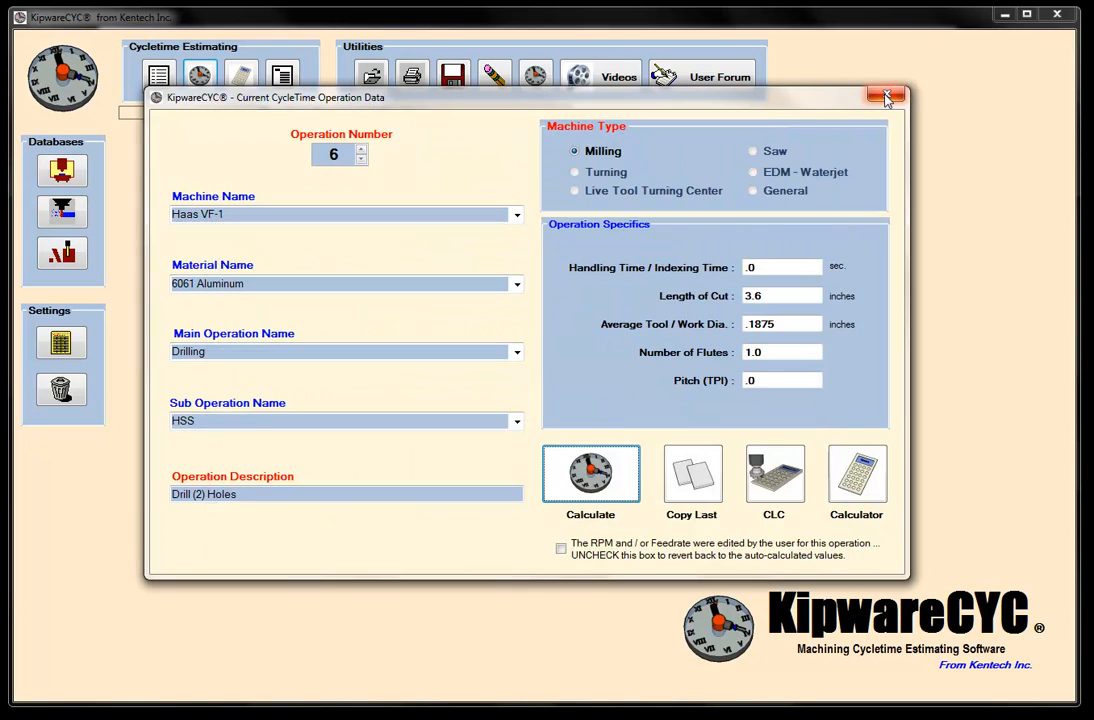
- Close the operation data and review the times of all six operations and the estimate's totals
left_click(888, 97)
left_click(282, 80)
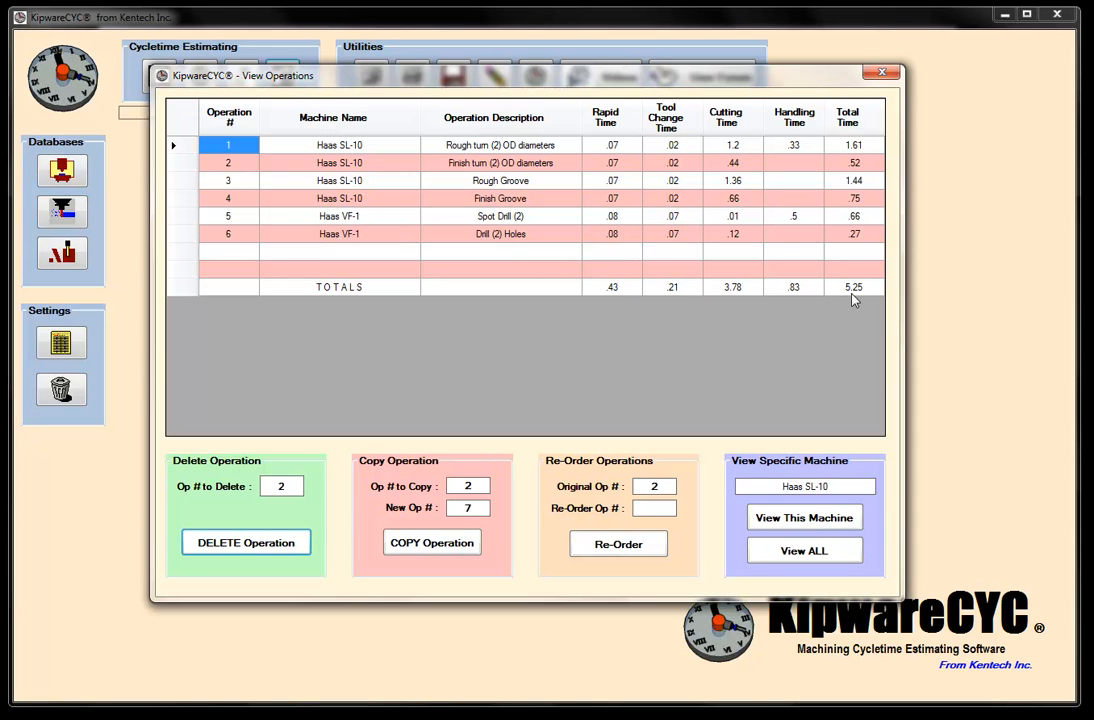
left_click(881, 75)
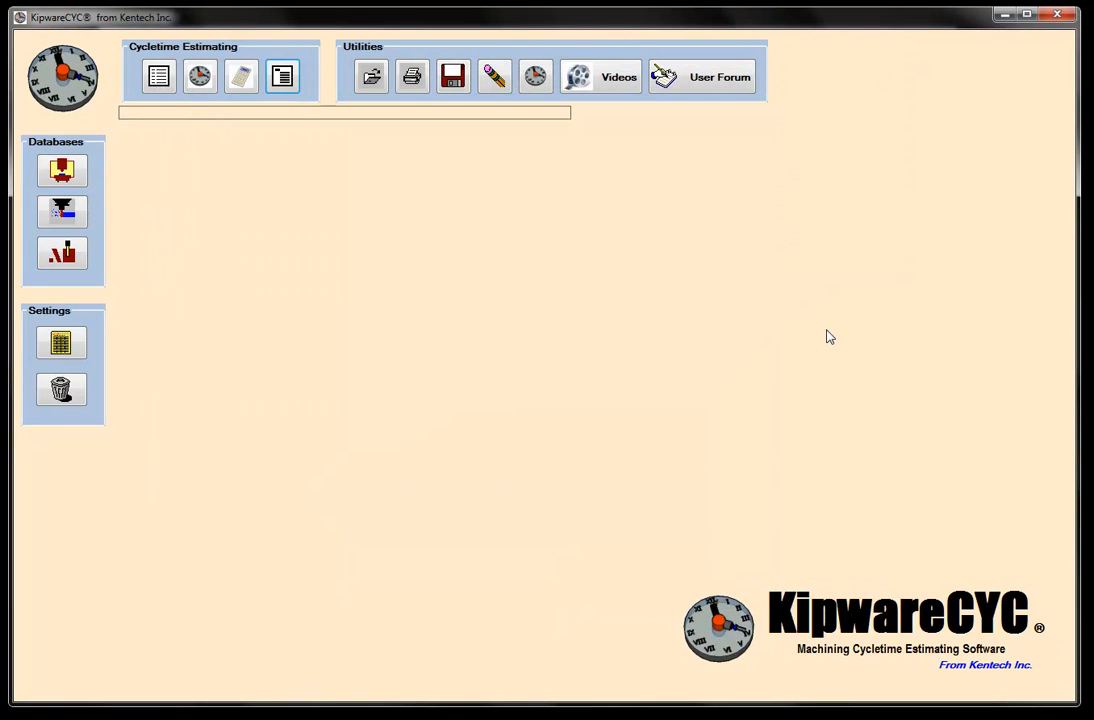